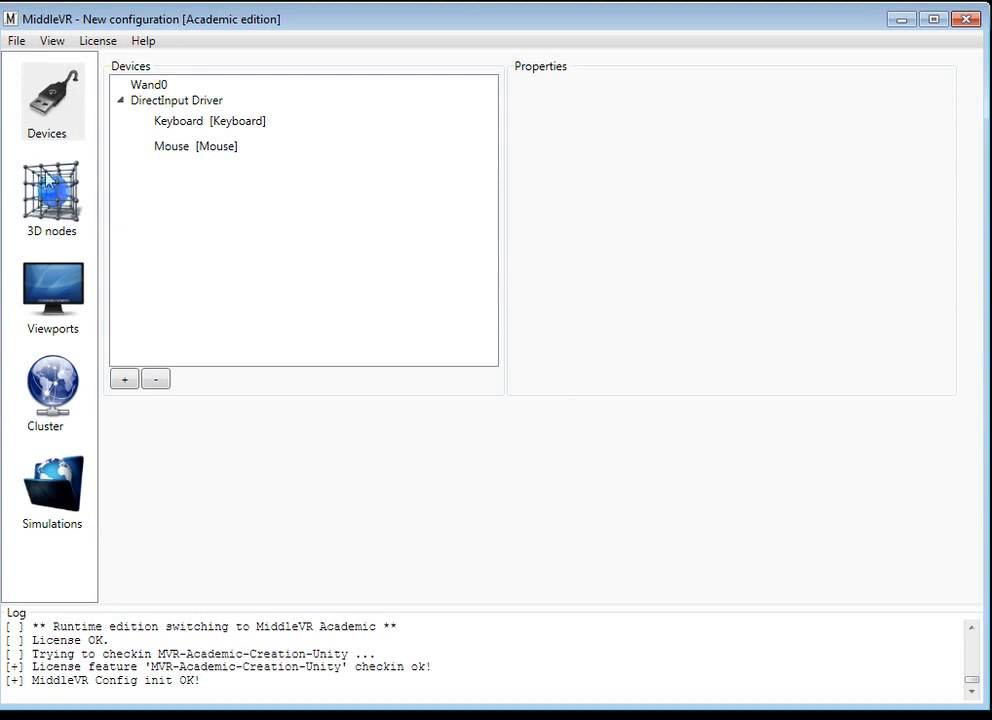
- Open the 3D nodes view of the new configuration, inspect the default scene and show the VRRootNode properties
{"action": "left_click", "coordinate": [44, 195]}
{"action": "left_click_drag", "start_coordinate": [320, 440], "coordinate": [535, 258]}
{"action": "scroll", "coordinate": [387, 381], "scroll_direction": "up", "scroll_amount": 8}
{"action": "scroll", "coordinate": [387, 378], "scroll_direction": "down", "scroll_amount": 4}
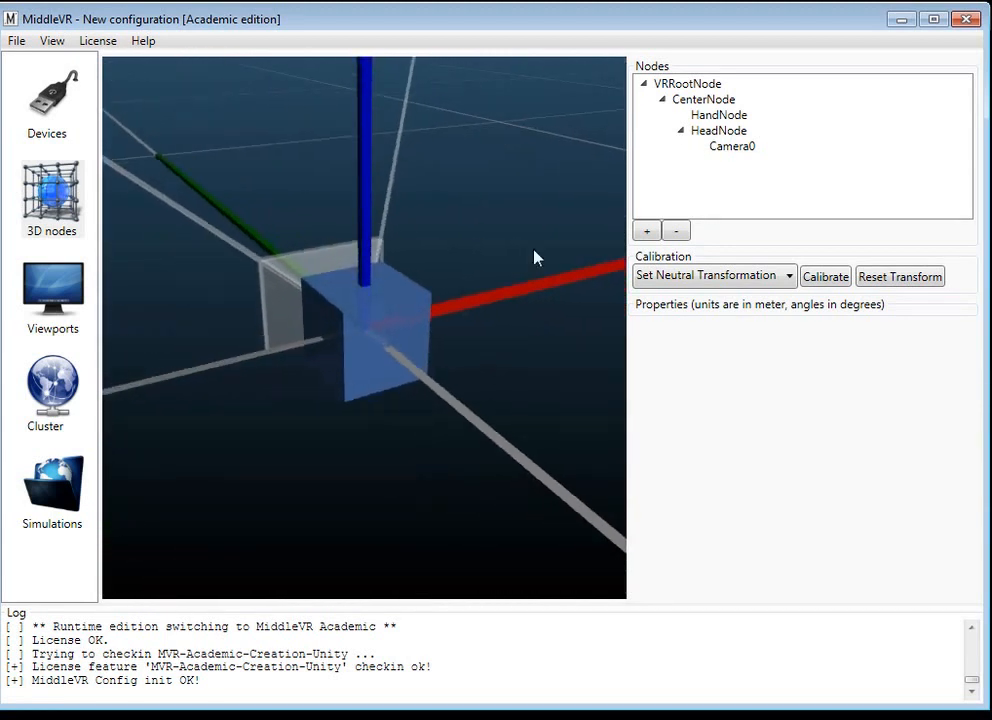
{"action": "left_click", "coordinate": [676, 85]}
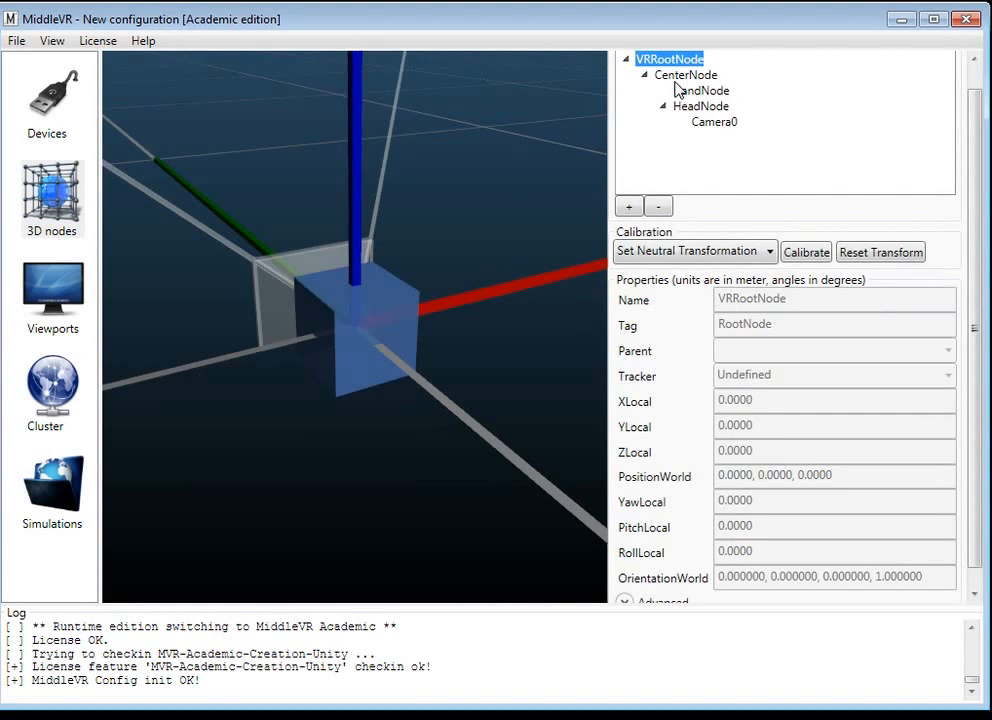
{"action": "left_click_drag", "start_coordinate": [982, 340], "coordinate": [977, 300]}
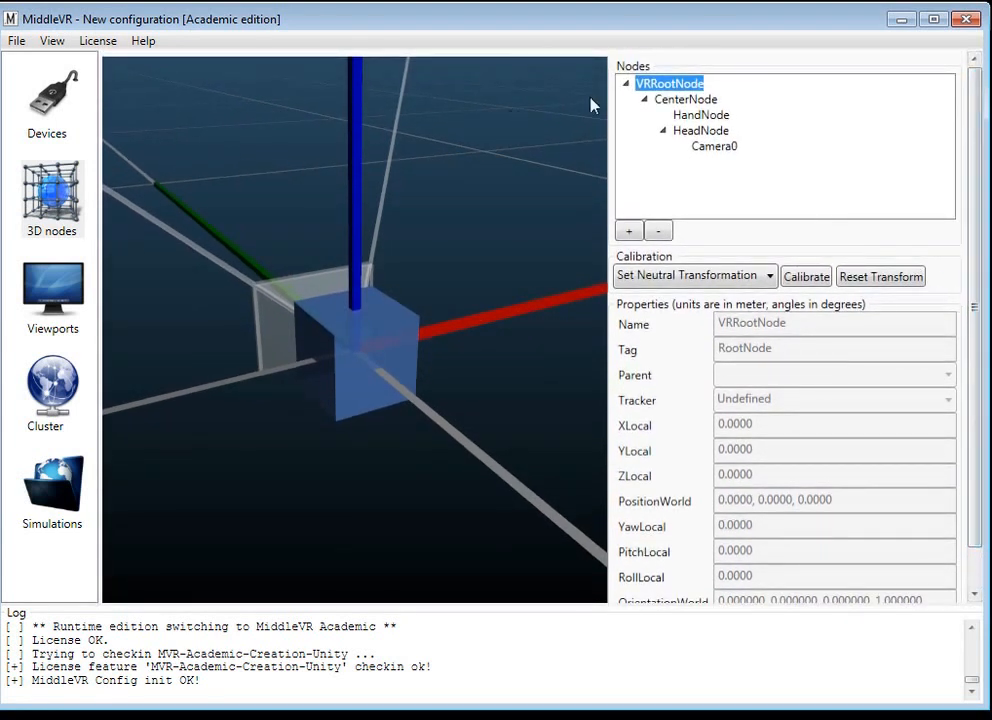
- Examine the default CenterNode, HandNode, HeadNode and Camera0 in turn, comparing CenterNode with VRRootNode
{"action": "left_click", "coordinate": [692, 101]}
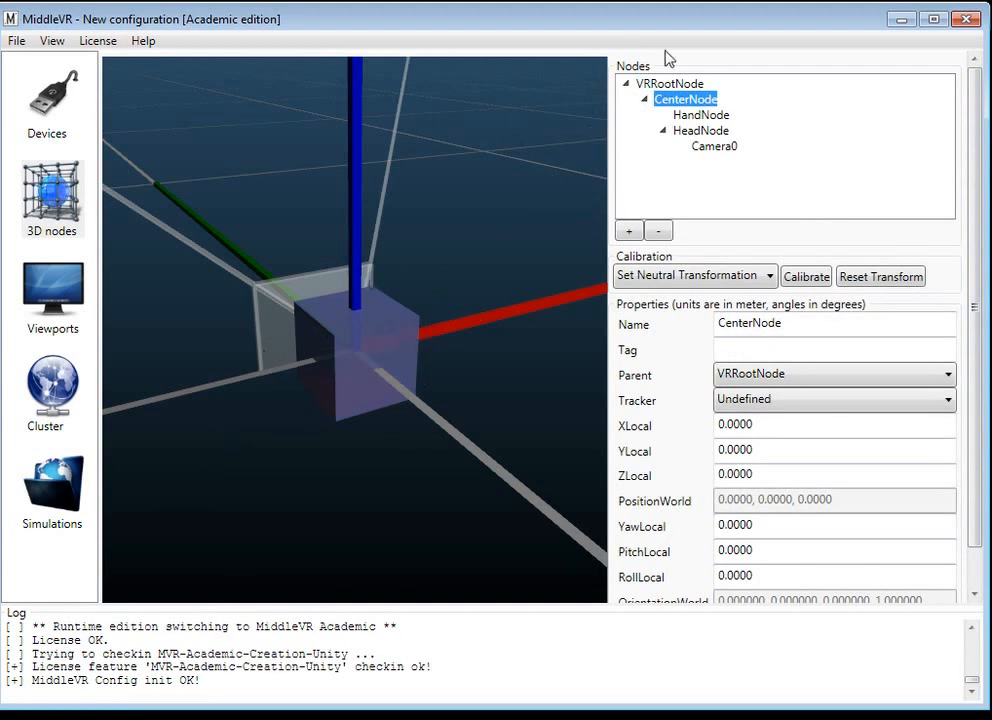
{"action": "left_click", "coordinate": [674, 85]}
{"action": "left_click", "coordinate": [676, 101]}
{"action": "left_click", "coordinate": [674, 85]}
{"action": "left_click", "coordinate": [678, 101]}
{"action": "left_click", "coordinate": [695, 117]}
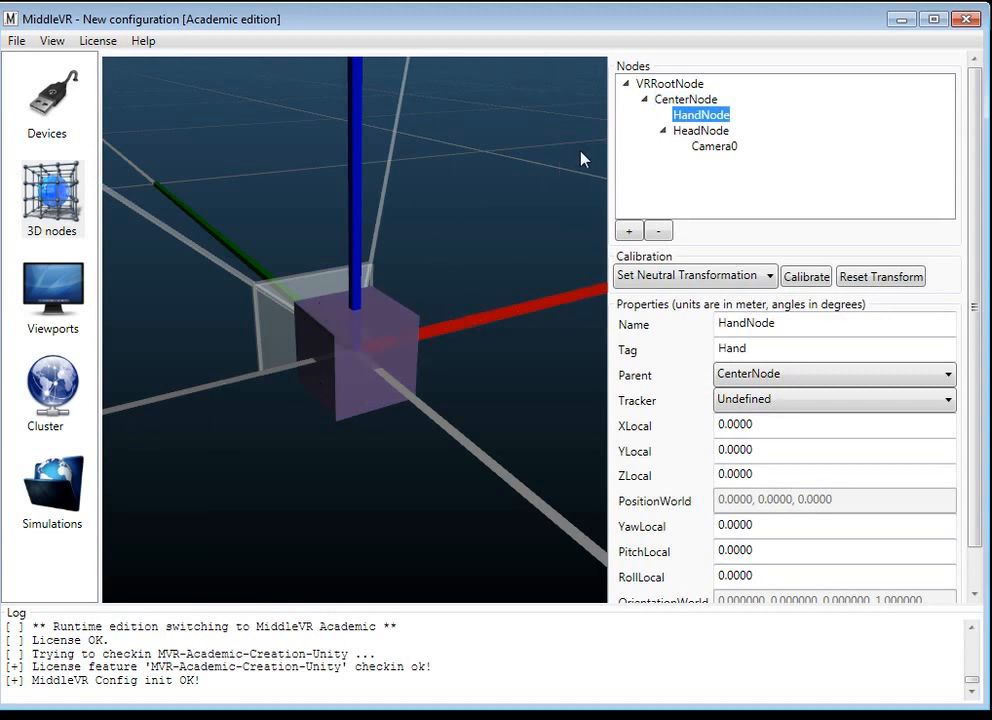
{"action": "left_click", "coordinate": [705, 131]}
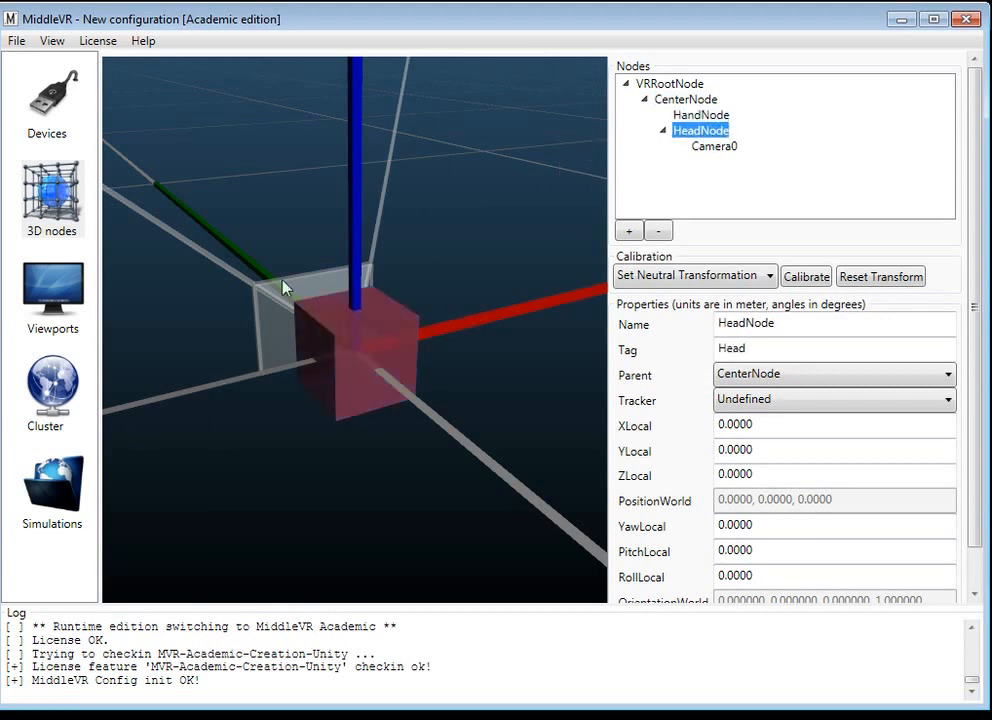
{"action": "left_click", "coordinate": [714, 147]}
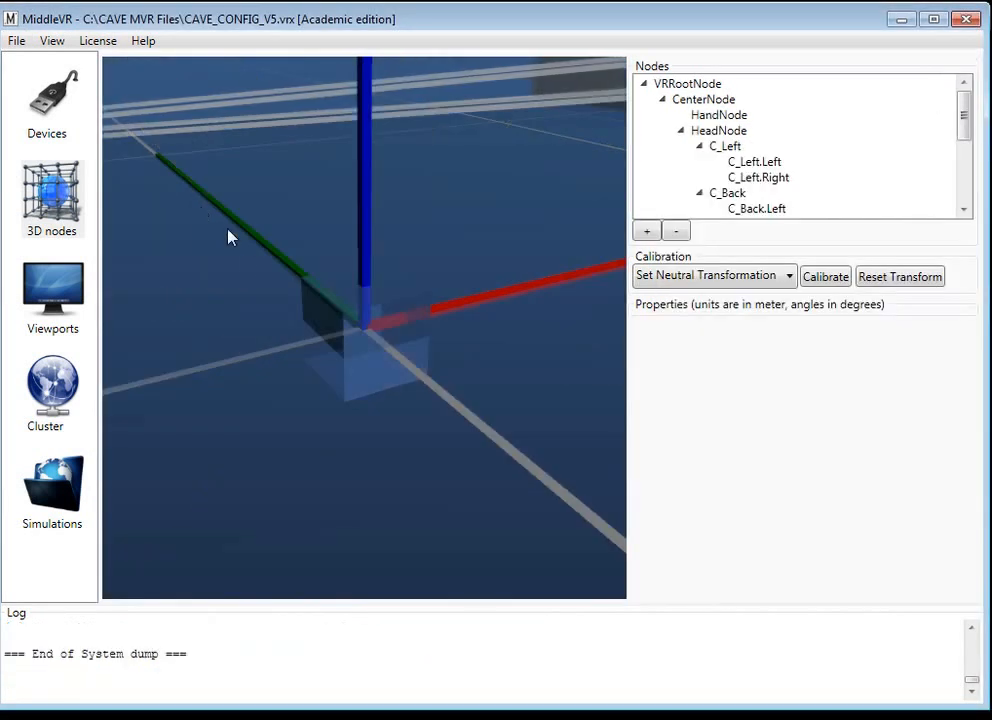
- Examine the CAVE_CONFIG_V5 layout in 3D from several angles and distances, including the walls, floor and area around the origin
{"action": "left_click_drag", "start_coordinate": [228, 237], "coordinate": [325, 282]}
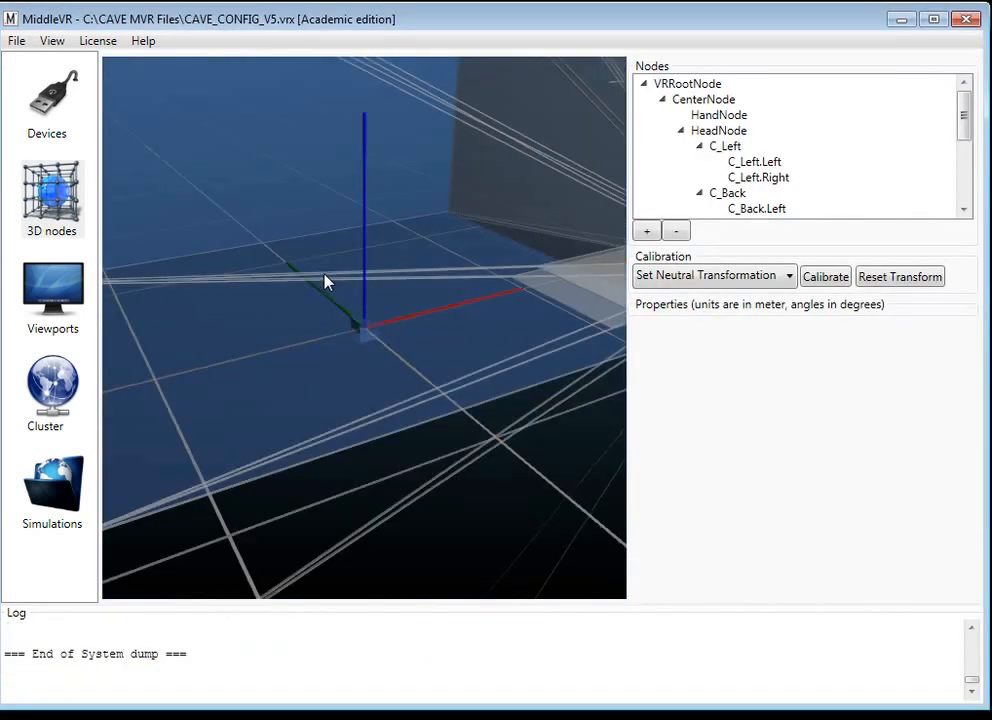
{"action": "scroll", "coordinate": [325, 282], "scroll_direction": "down", "scroll_amount": 5}
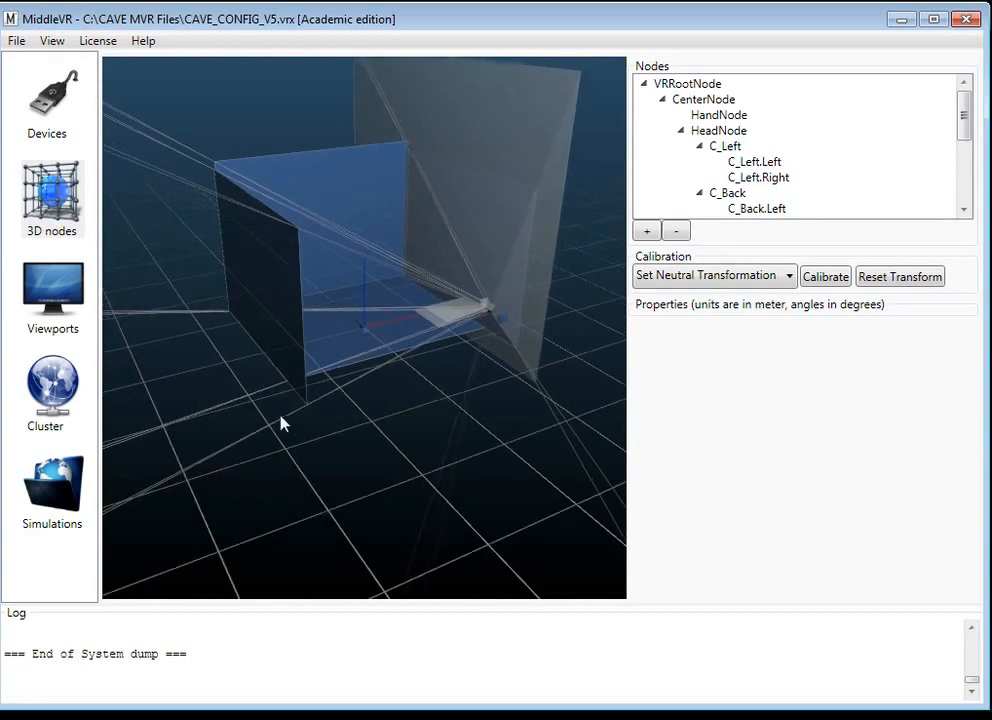
{"action": "left_click_drag", "start_coordinate": [394, 405], "coordinate": [418, 422]}
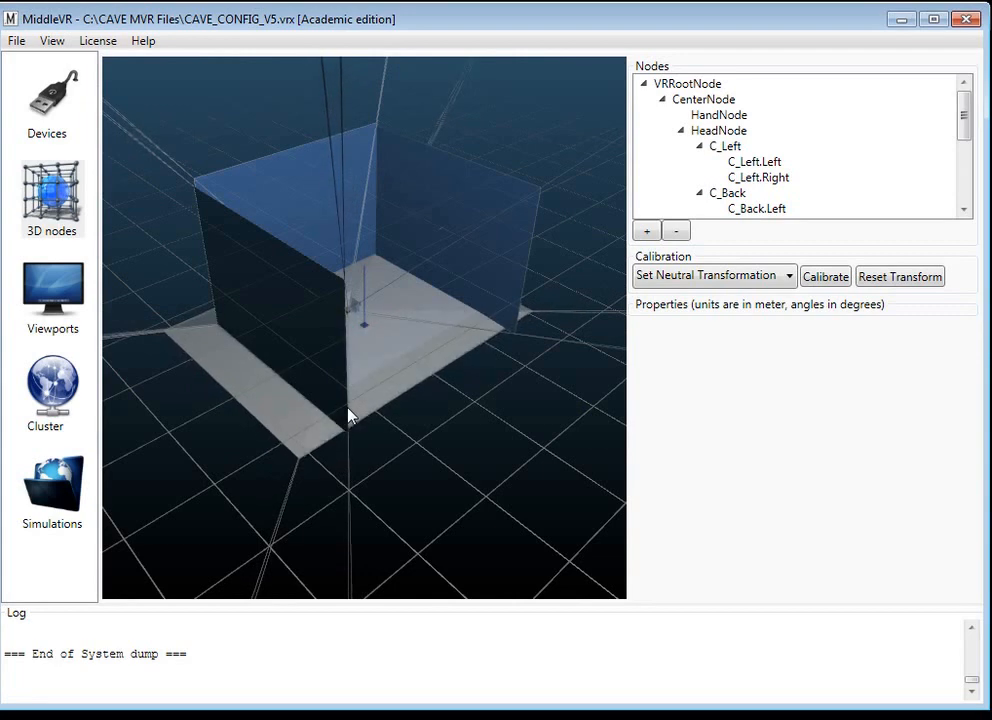
{"action": "left_click_drag", "start_coordinate": [492, 438], "coordinate": [393, 378]}
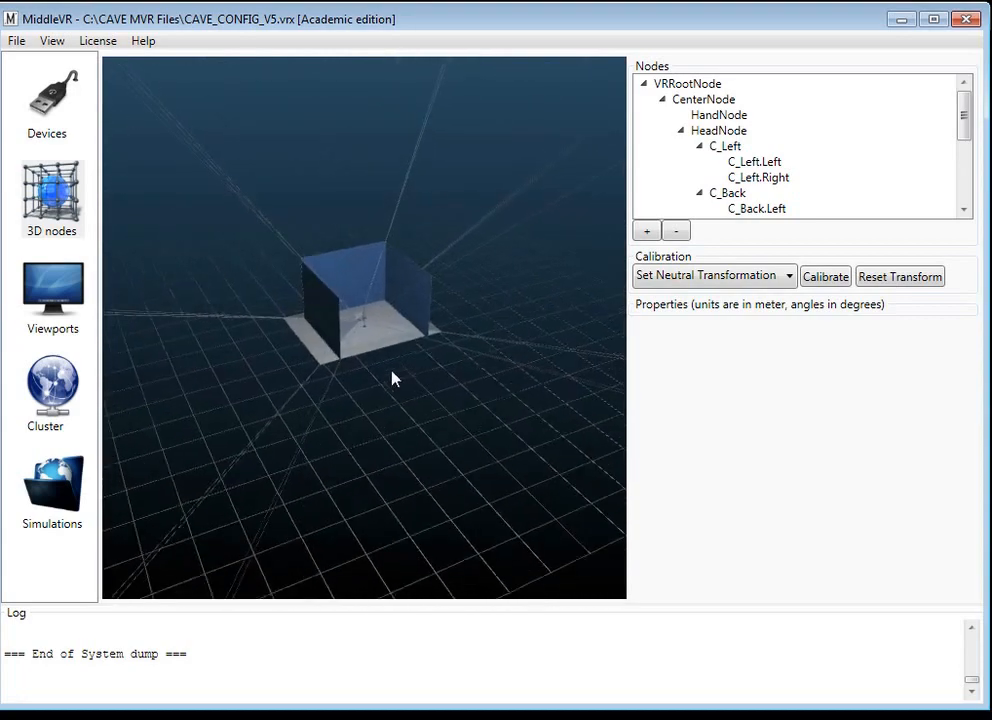
{"action": "scroll", "coordinate": [393, 370], "scroll_direction": "up", "scroll_amount": 6}
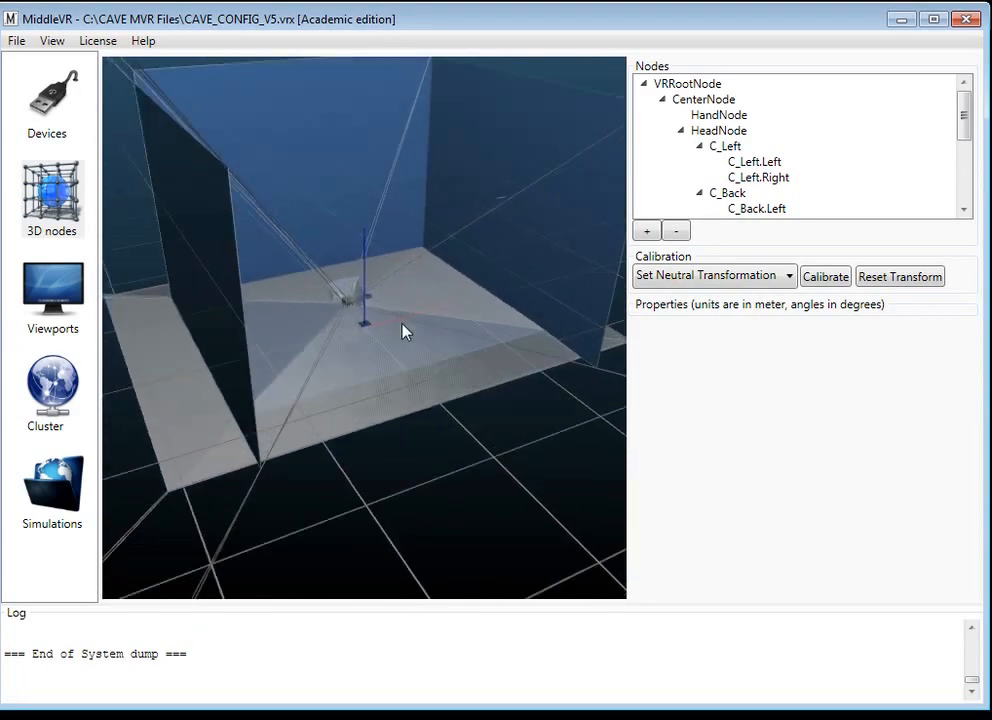
{"action": "scroll", "coordinate": [405, 332], "scroll_direction": "up", "scroll_amount": 5}
{"action": "left_click_drag", "start_coordinate": [333, 317], "coordinate": [243, 284]}
{"action": "scroll", "coordinate": [260, 301], "scroll_direction": "down", "scroll_amount": 5}
{"action": "left_click_drag", "start_coordinate": [449, 326], "coordinate": [405, 540]}
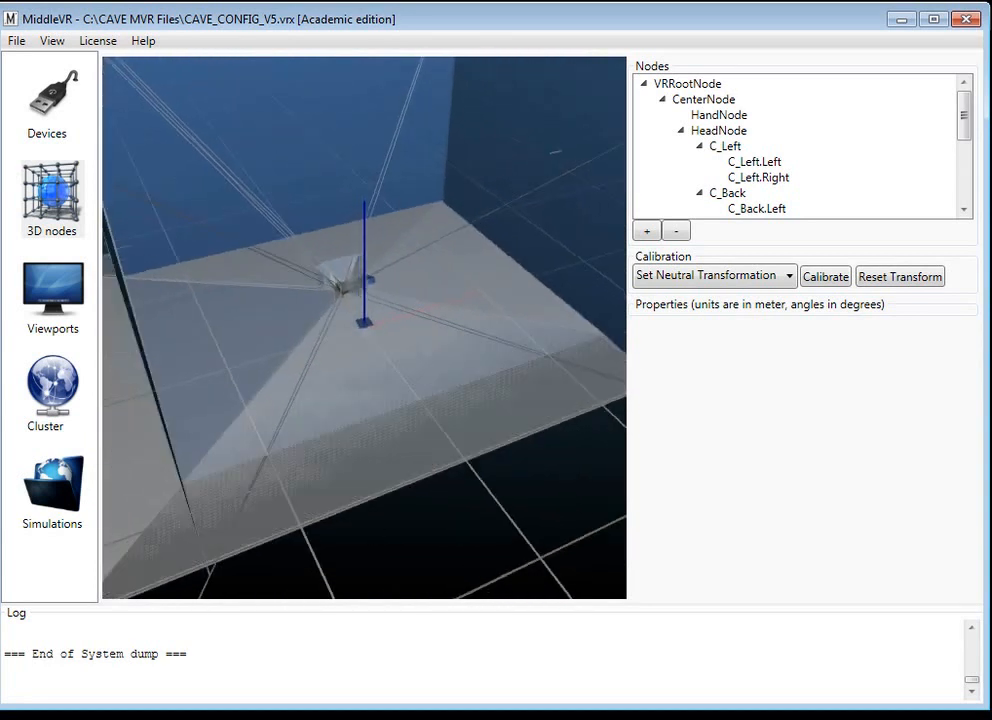
- Inspect the properties of VRRootNode, CenterNode, HandNode and HeadNode in the CAVE configuration
{"action": "left_click", "coordinate": [704, 86]}
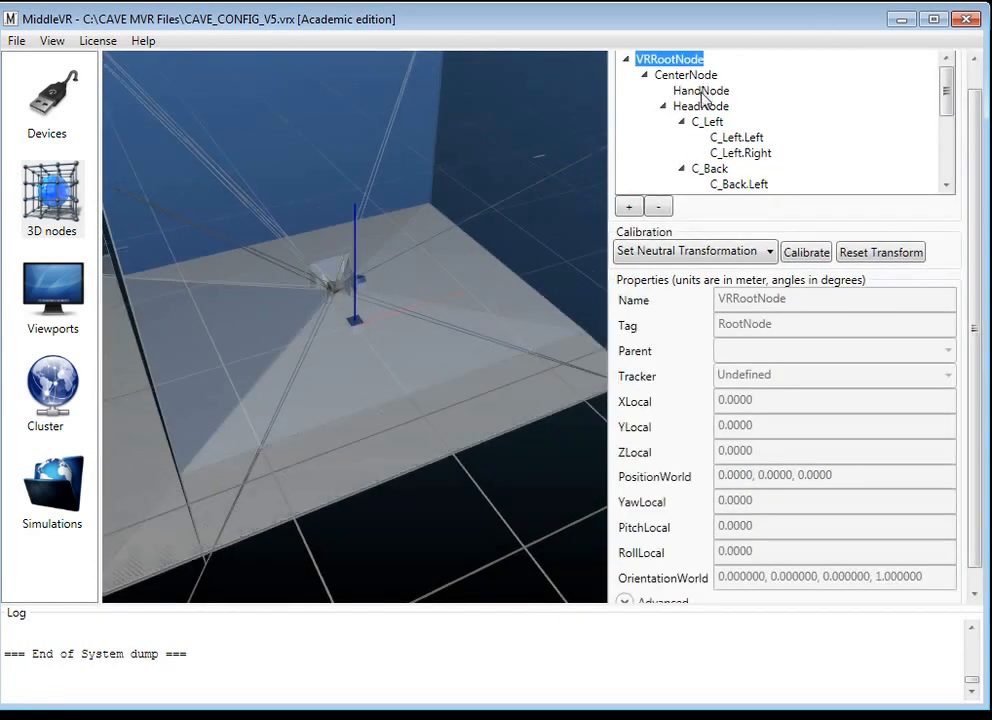
{"action": "left_click", "coordinate": [690, 76]}
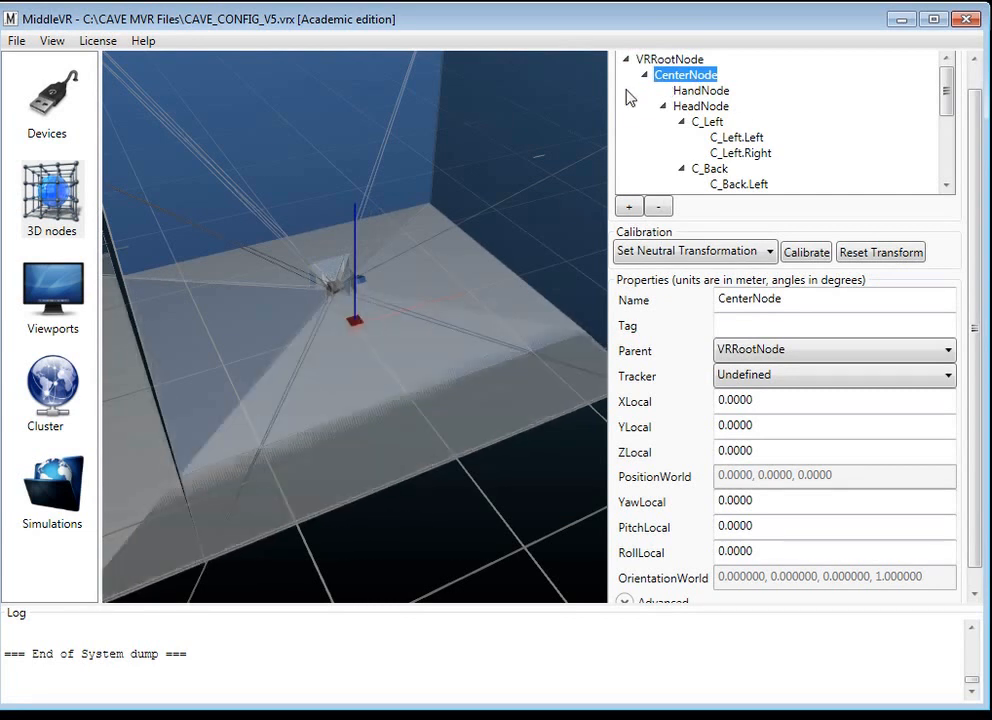
{"action": "left_click", "coordinate": [688, 91]}
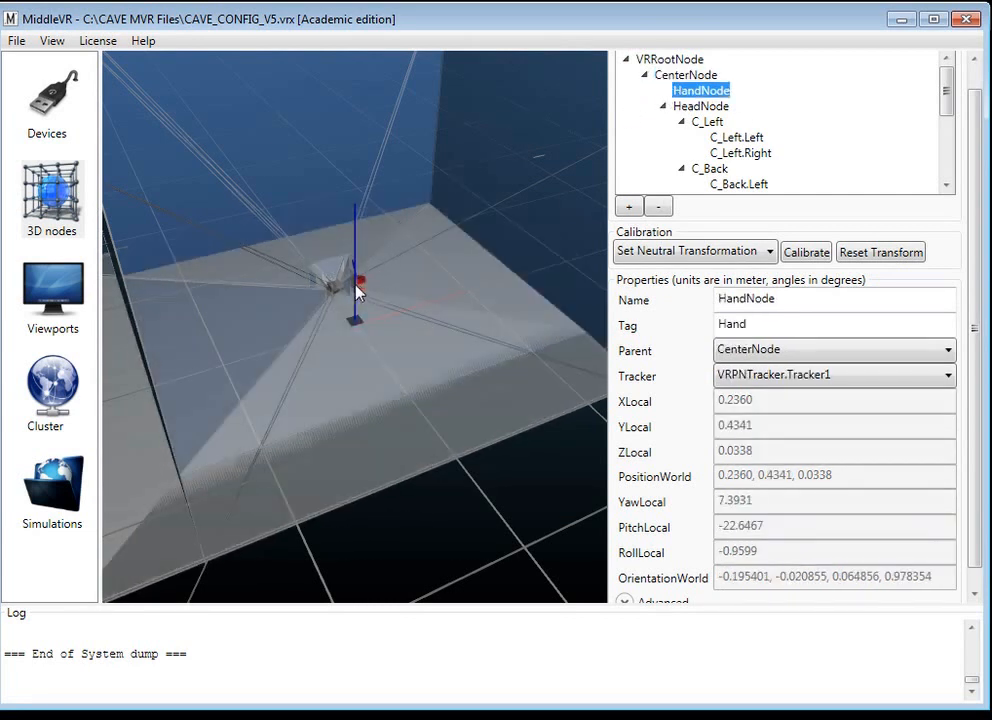
{"action": "left_click", "coordinate": [700, 106]}
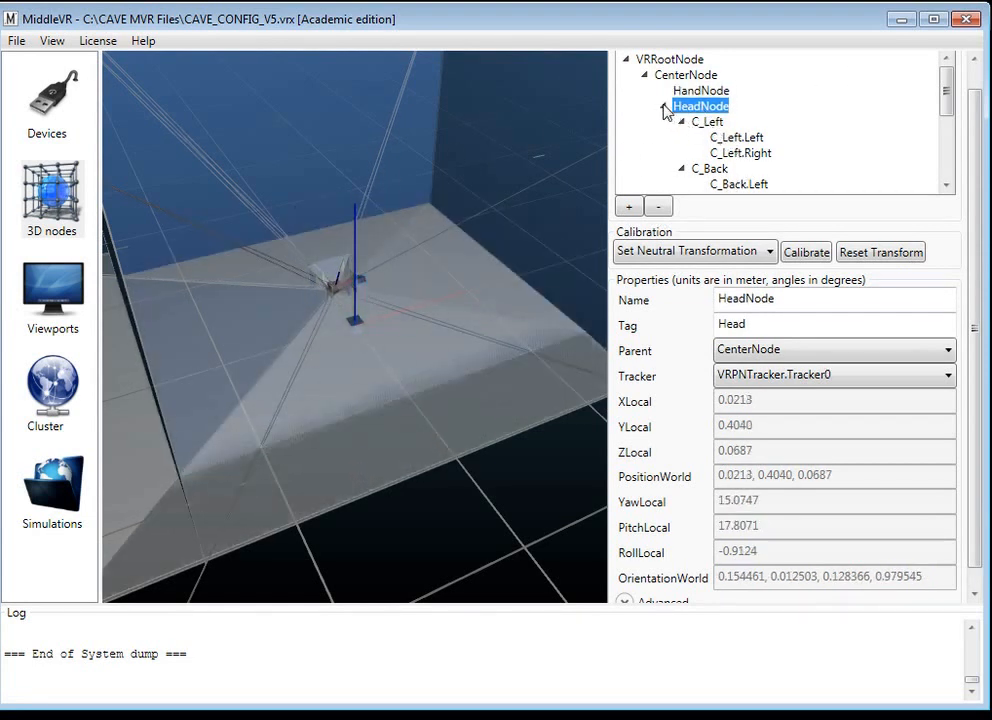
- Collapse the HeadNode branch and inspect the screen nodes S_Left, S_Back, S_Right and S_Floor
{"action": "left_click", "coordinate": [646, 75]}
{"action": "left_click", "coordinate": [645, 75]}
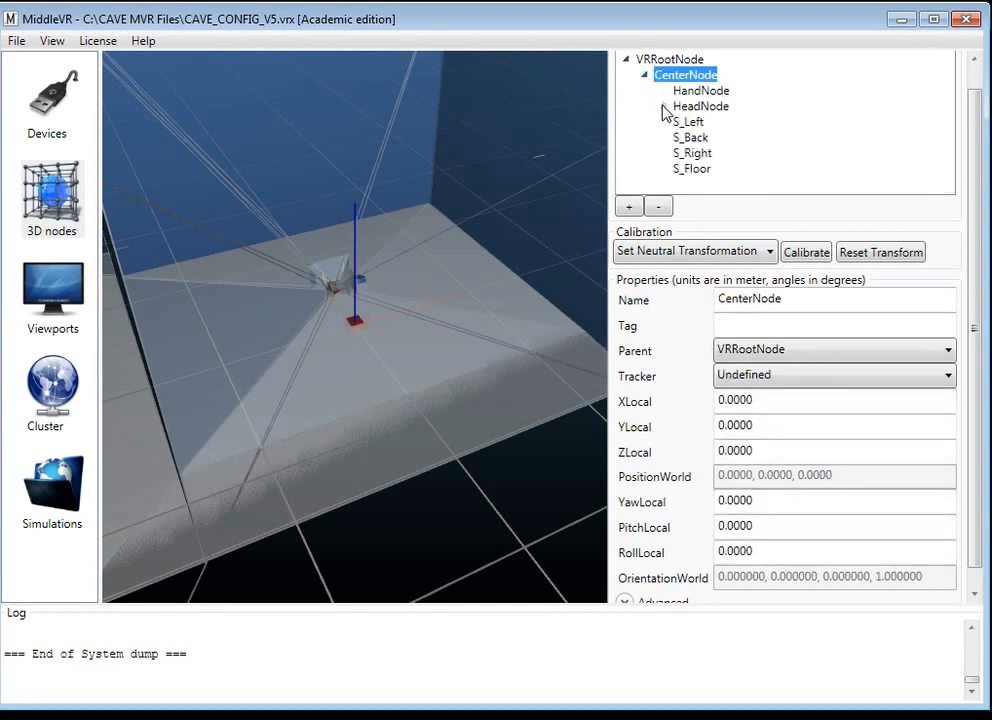
{"action": "left_click", "coordinate": [688, 124]}
{"action": "scroll", "coordinate": [421, 248], "scroll_direction": "down", "scroll_amount": 1}
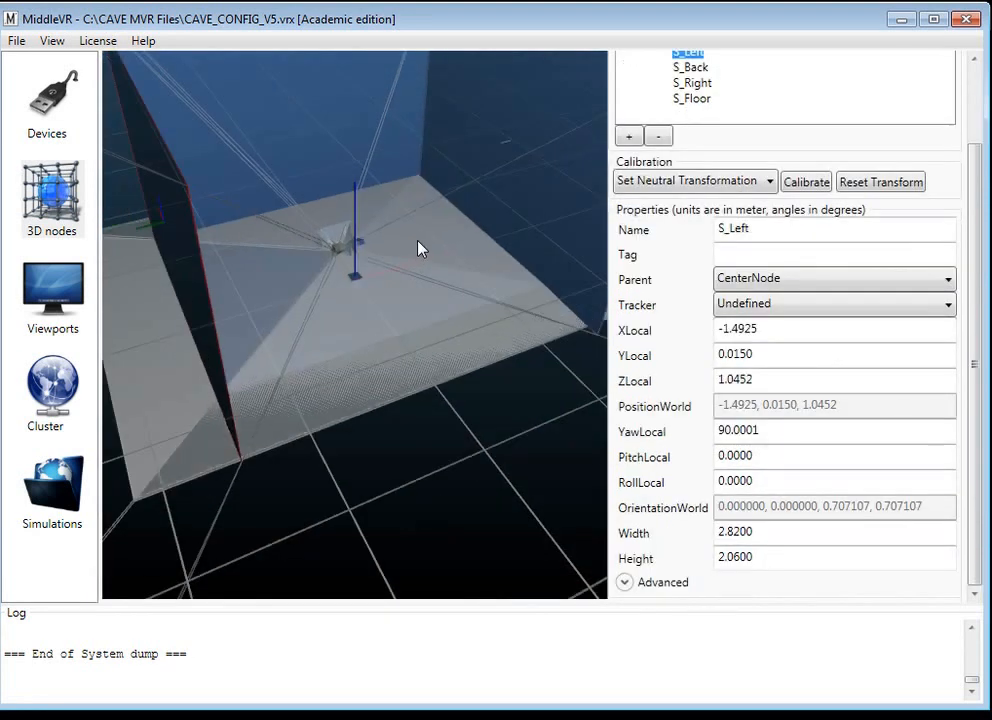
{"action": "left_click", "coordinate": [690, 67]}
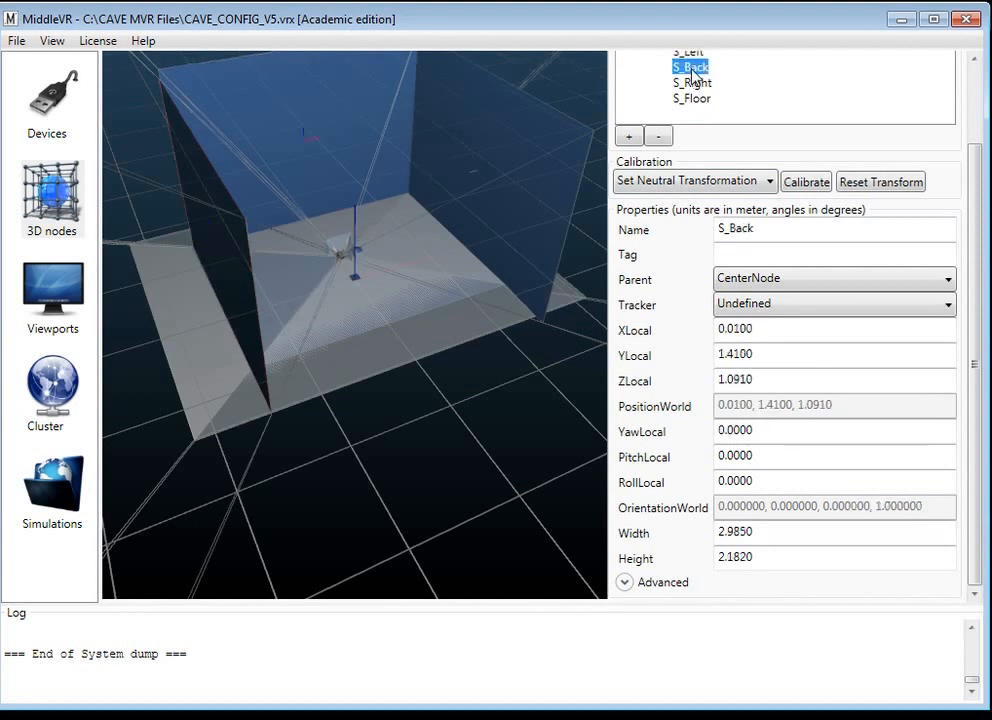
{"action": "left_click", "coordinate": [692, 83]}
{"action": "left_click", "coordinate": [695, 99]}
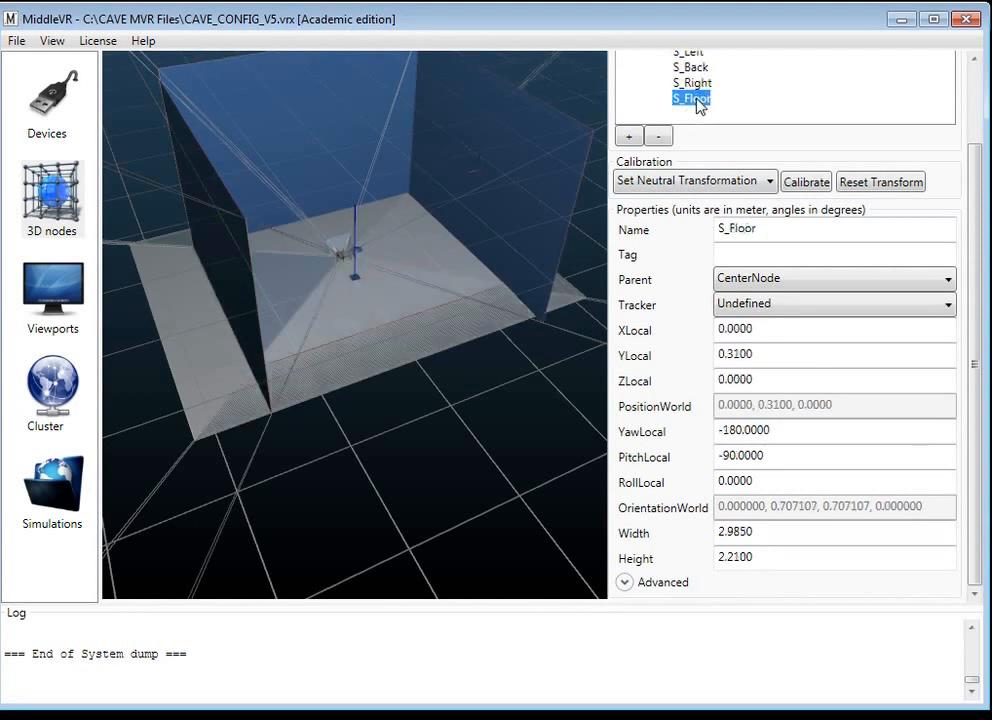
- Expand HeadNode and collapse its C_Left, C_Back, C_Right and C_Floor branches so only the four stereo cameras are listed
{"action": "left_click_drag", "start_coordinate": [977, 140], "coordinate": [976, 78]}
{"action": "double_click", "coordinate": [697, 131]}
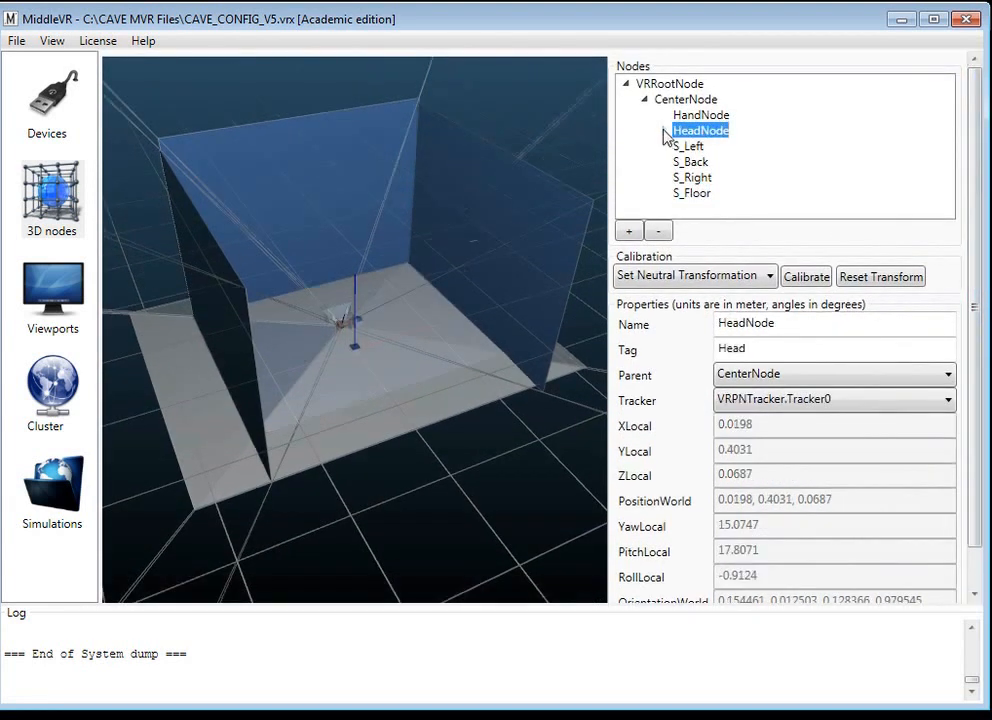
{"action": "left_click", "coordinate": [682, 146]}
{"action": "left_click", "coordinate": [682, 162]}
{"action": "left_click", "coordinate": [682, 177]}
{"action": "left_click", "coordinate": [682, 193]}
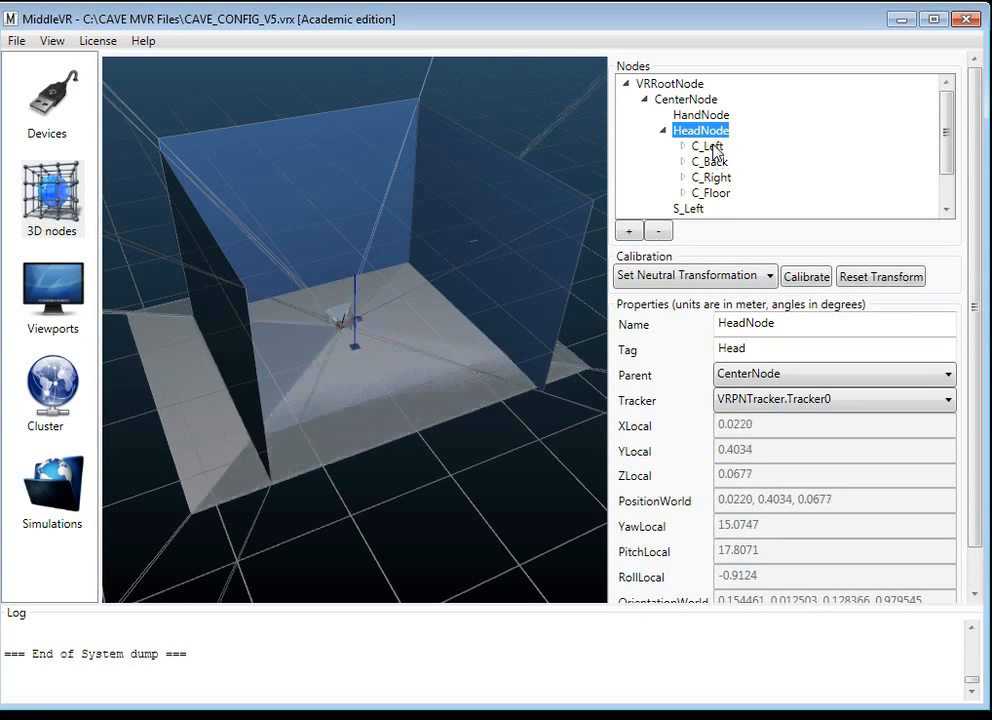
- Inspect the stereo camera nodes C_Left, C_Back, C_Right and C_Floor under HeadNode
{"action": "left_click", "coordinate": [710, 147]}
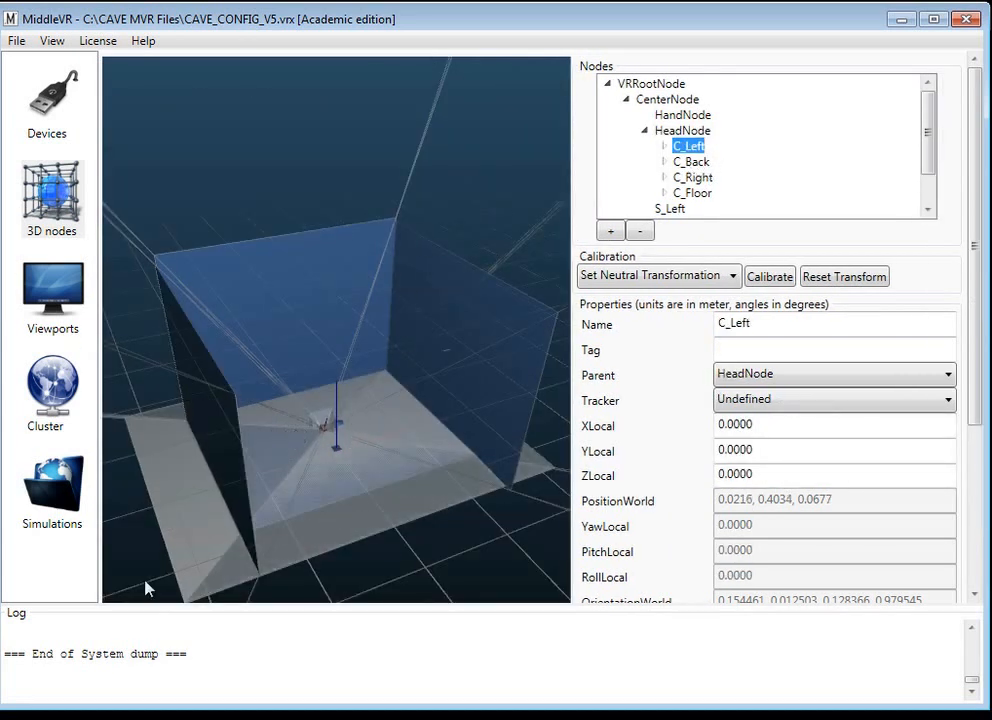
{"action": "left_click", "coordinate": [702, 162]}
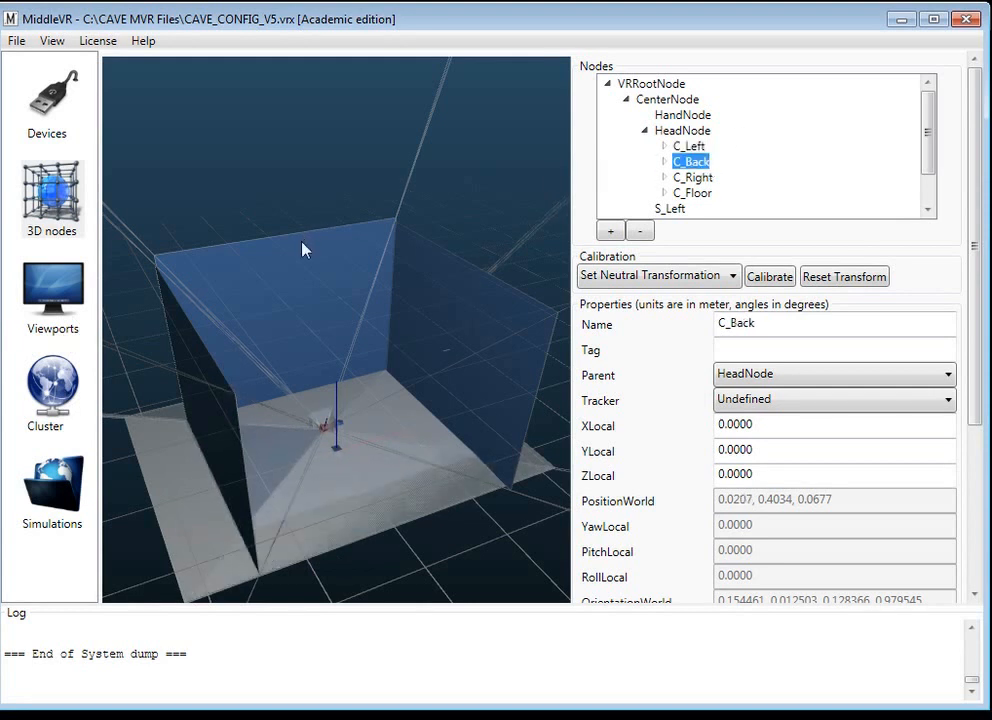
{"action": "left_click", "coordinate": [687, 180]}
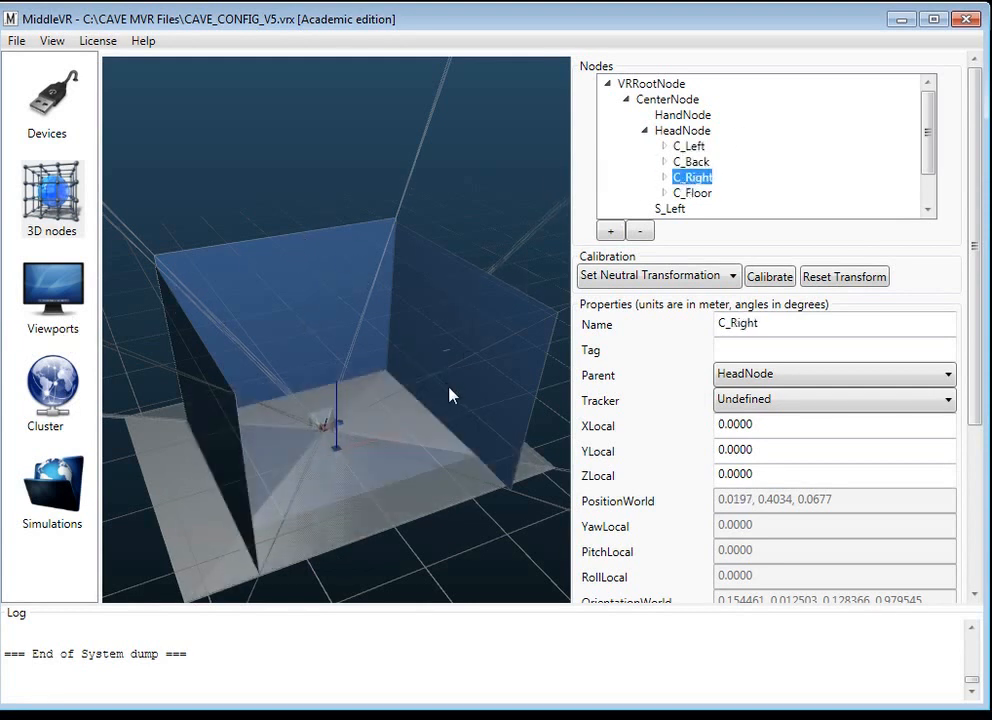
{"action": "left_click", "coordinate": [691, 193]}
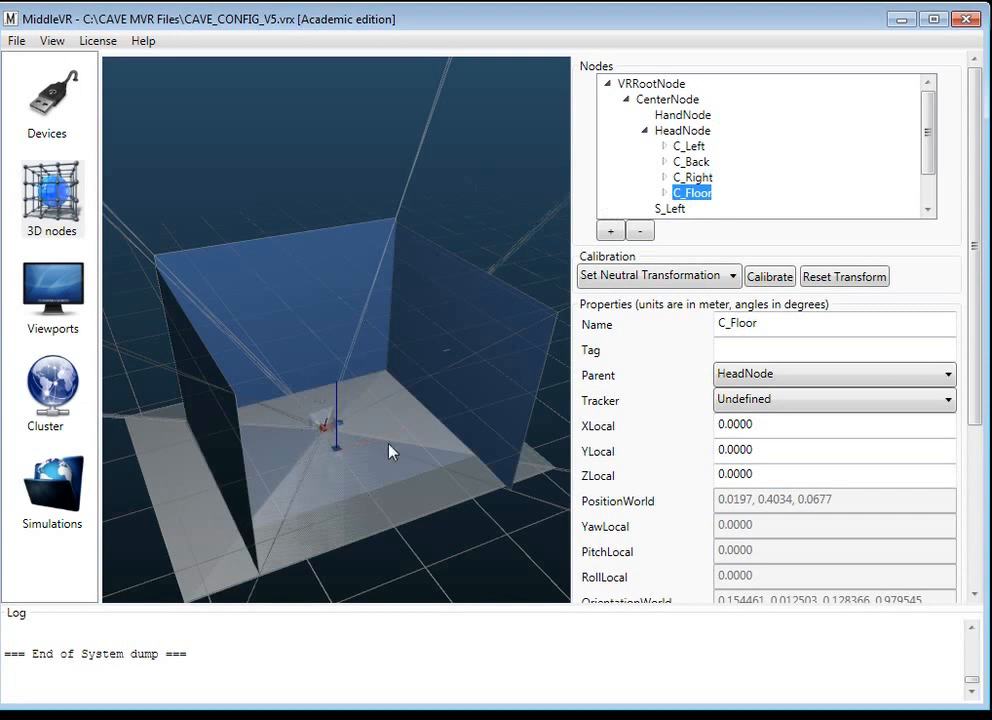
- Select CenterNode, expand C_Left and compare its eye cameras C_Left.Left and C_Left.Right
{"action": "left_click", "coordinate": [660, 102]}
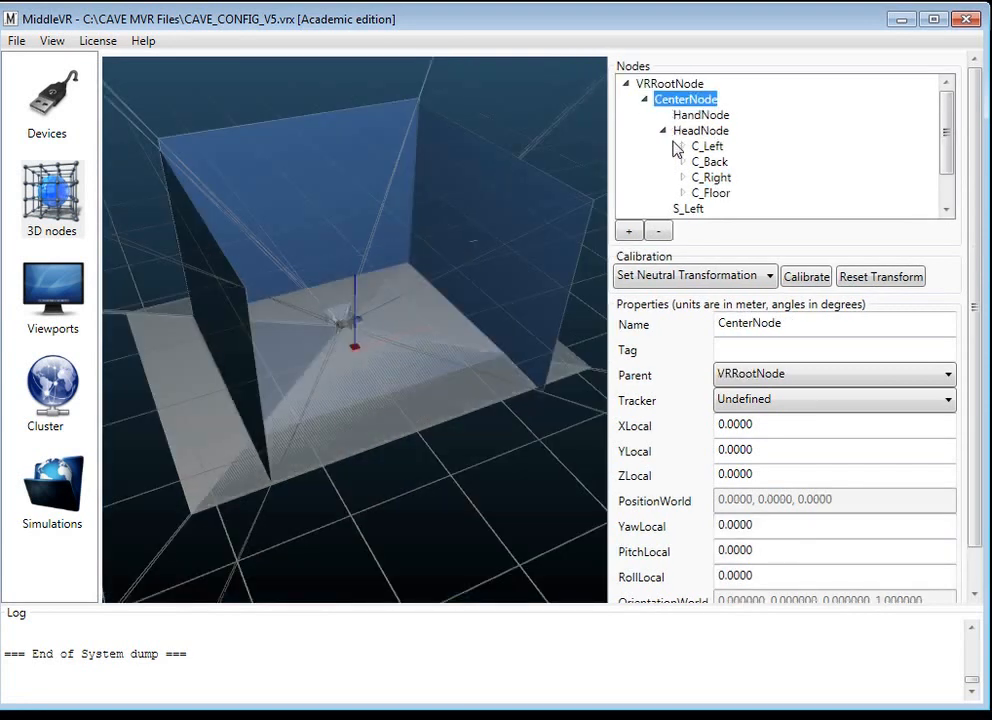
{"action": "left_click", "coordinate": [683, 147]}
{"action": "left_click", "coordinate": [743, 166]}
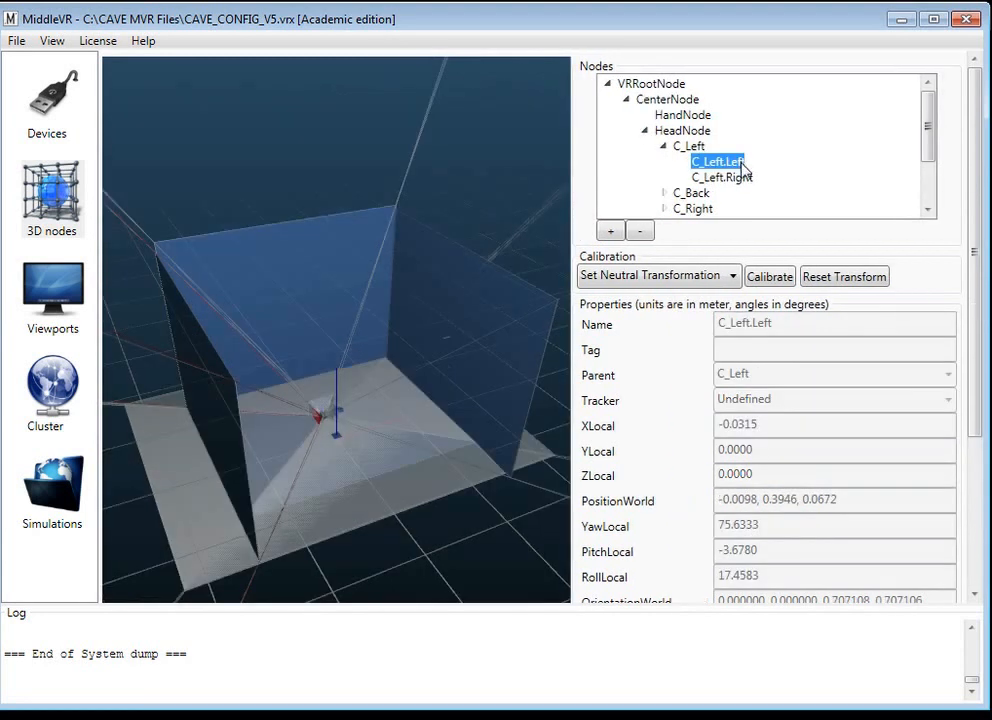
{"action": "left_click", "coordinate": [739, 179]}
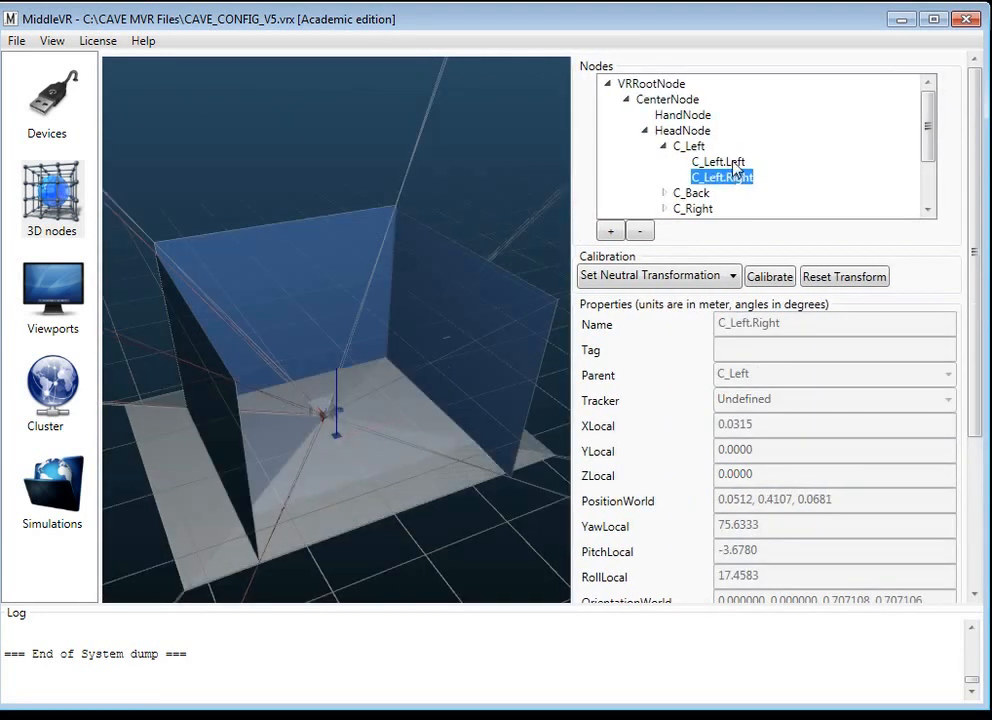
{"action": "left_click", "coordinate": [733, 163]}
{"action": "left_click", "coordinate": [733, 177]}
{"action": "left_click", "coordinate": [732, 163]}
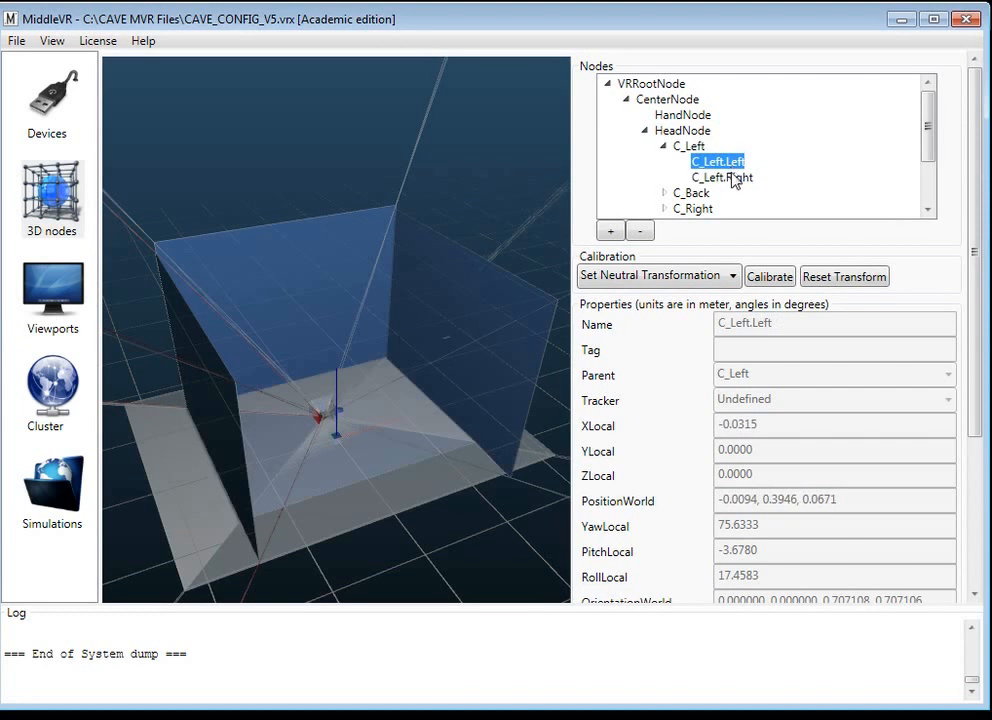
{"action": "left_click", "coordinate": [733, 178]}
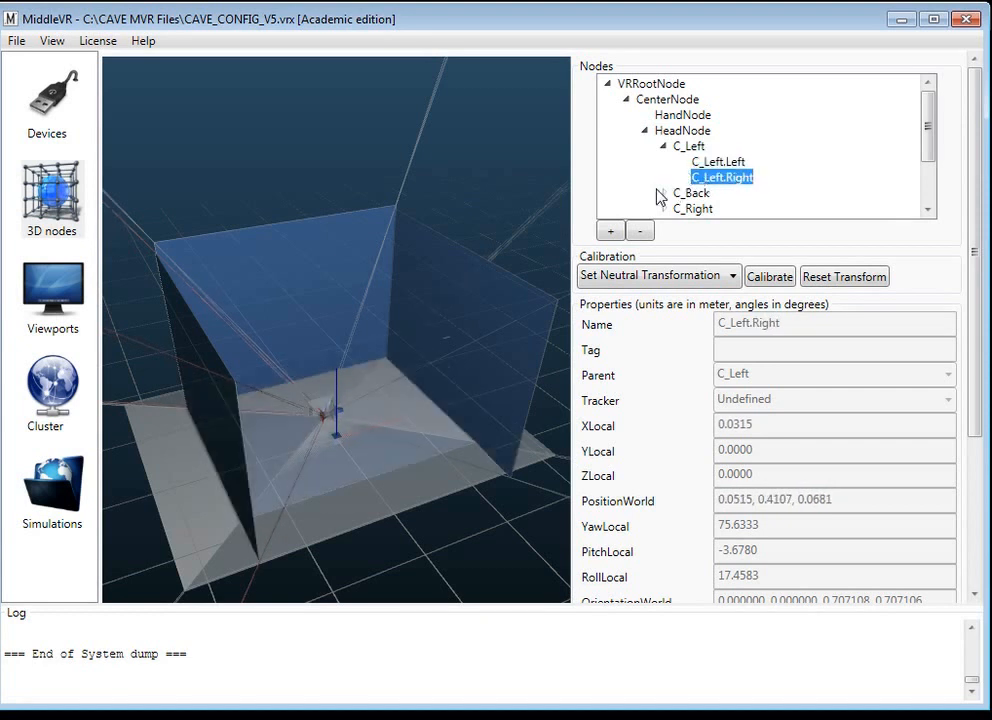
- Expand C_Back to inspect its left and right eye cameras, and collapse the C_Back and C_Left branches
{"action": "left_click", "coordinate": [663, 194]}
{"action": "left_click", "coordinate": [713, 210]}
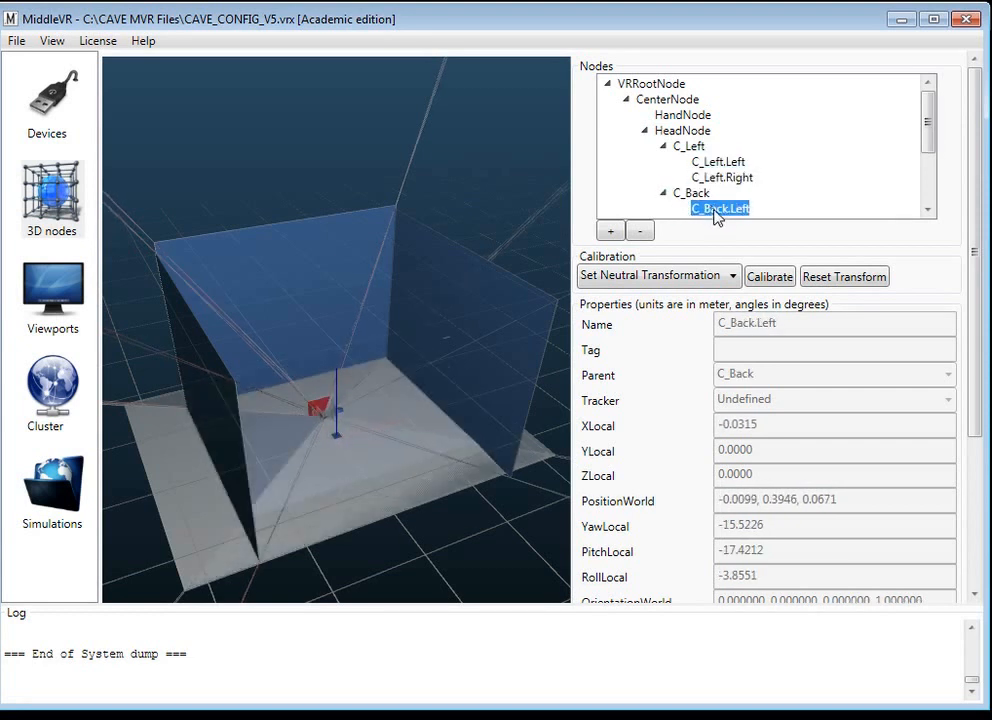
{"action": "scroll", "coordinate": [713, 200], "scroll_direction": "down", "scroll_amount": 1}
{"action": "left_click", "coordinate": [716, 180]}
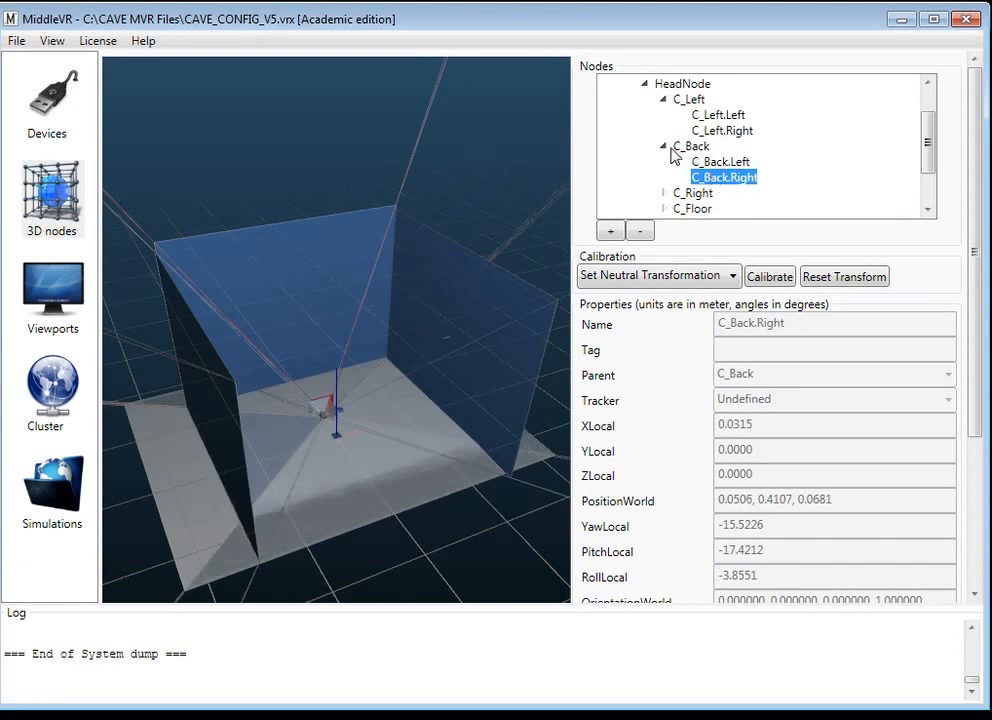
{"action": "left_click", "coordinate": [663, 146]}
{"action": "left_click", "coordinate": [663, 101]}
{"action": "scroll", "coordinate": [676, 140], "scroll_direction": "up", "scroll_amount": 1}
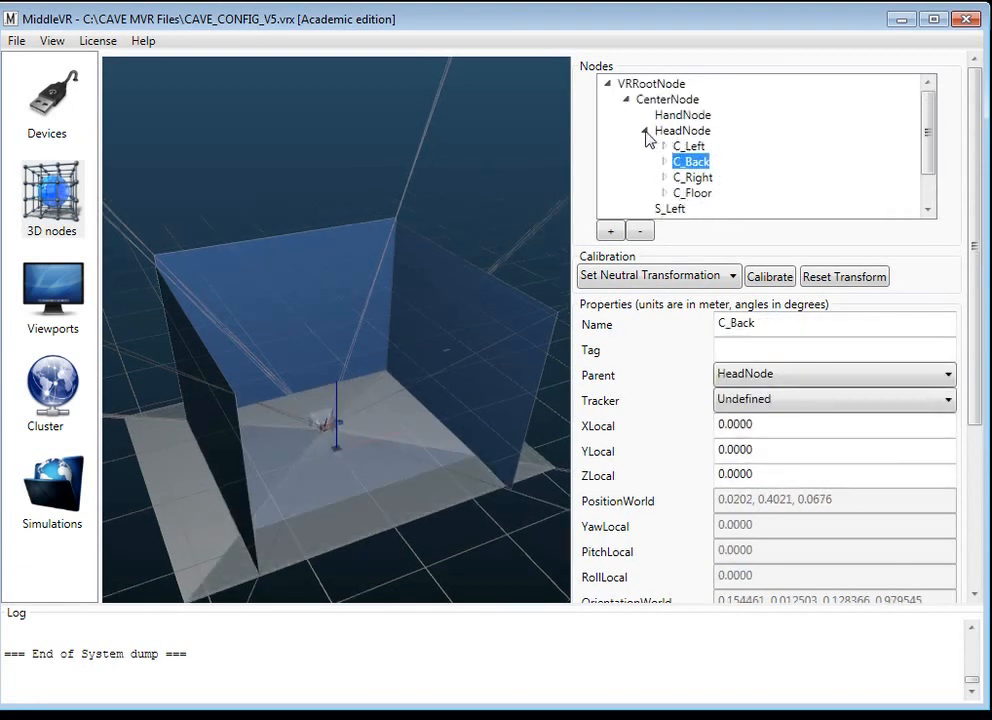
- Collapse the HeadNode branch and inspect the CenterNode, HeadNode and VRRootNode properties
{"action": "left_click", "coordinate": [646, 131]}
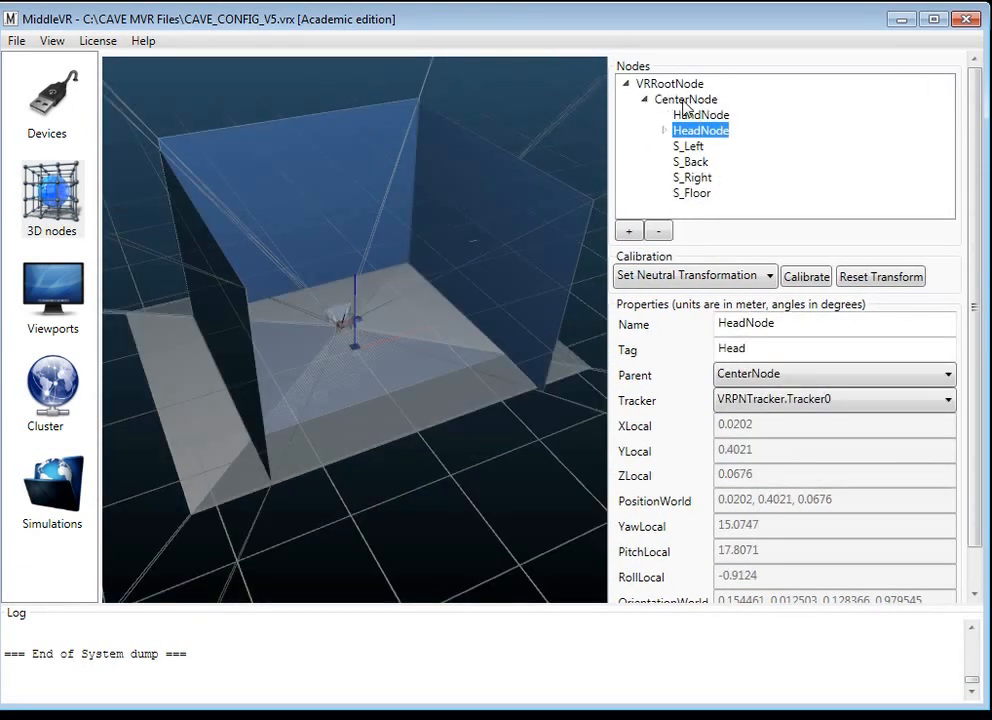
{"action": "left_click", "coordinate": [684, 102]}
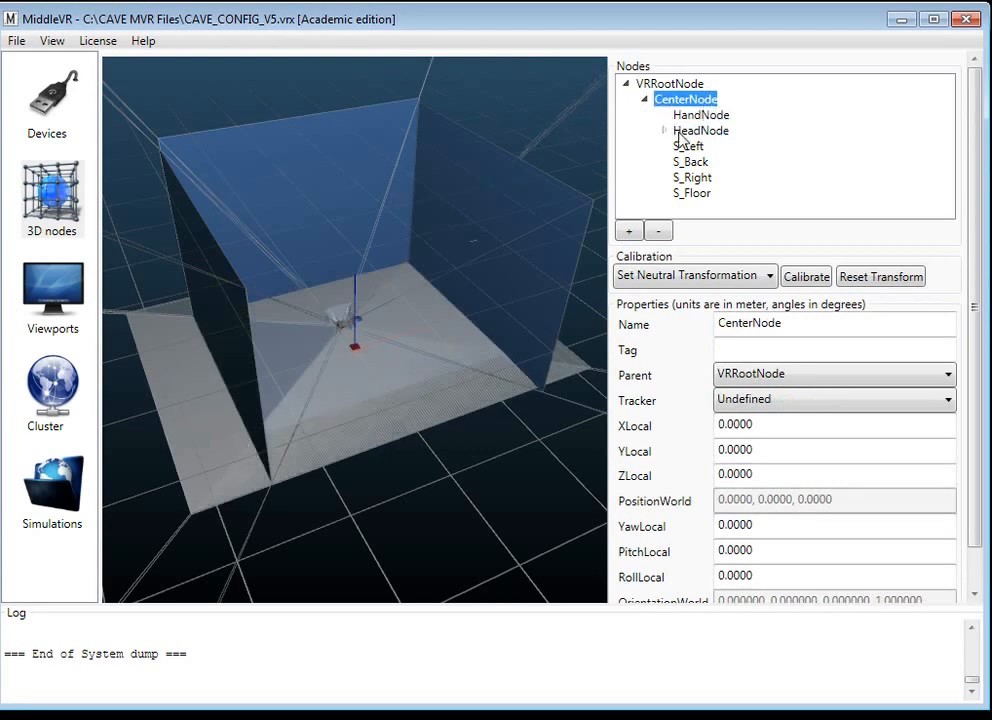
{"action": "left_click", "coordinate": [698, 131]}
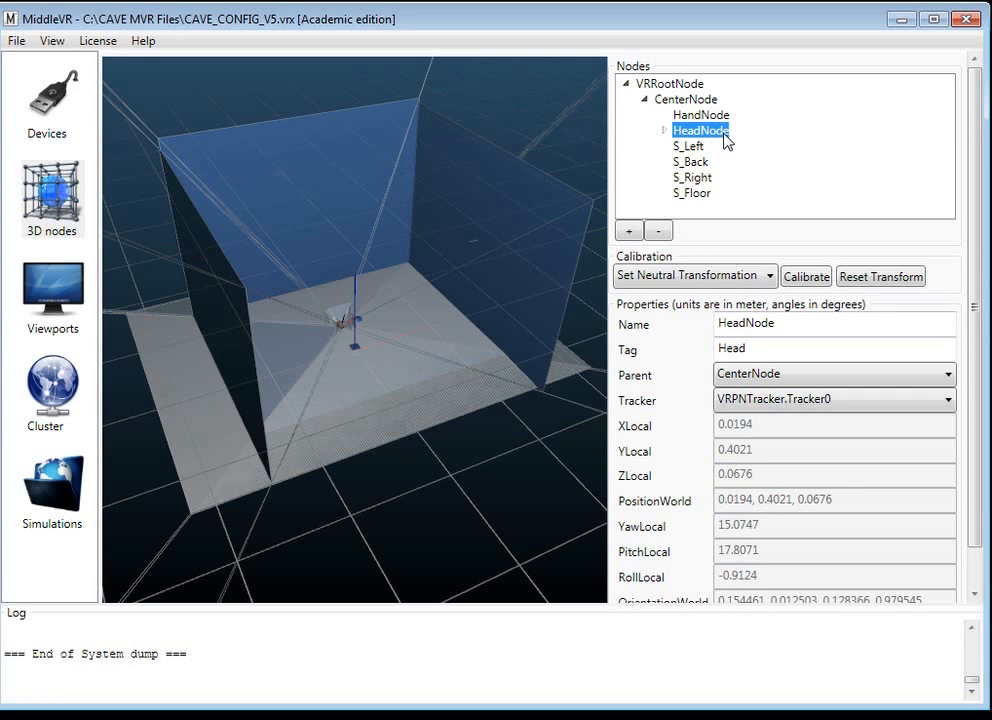
{"action": "left_click", "coordinate": [682, 101]}
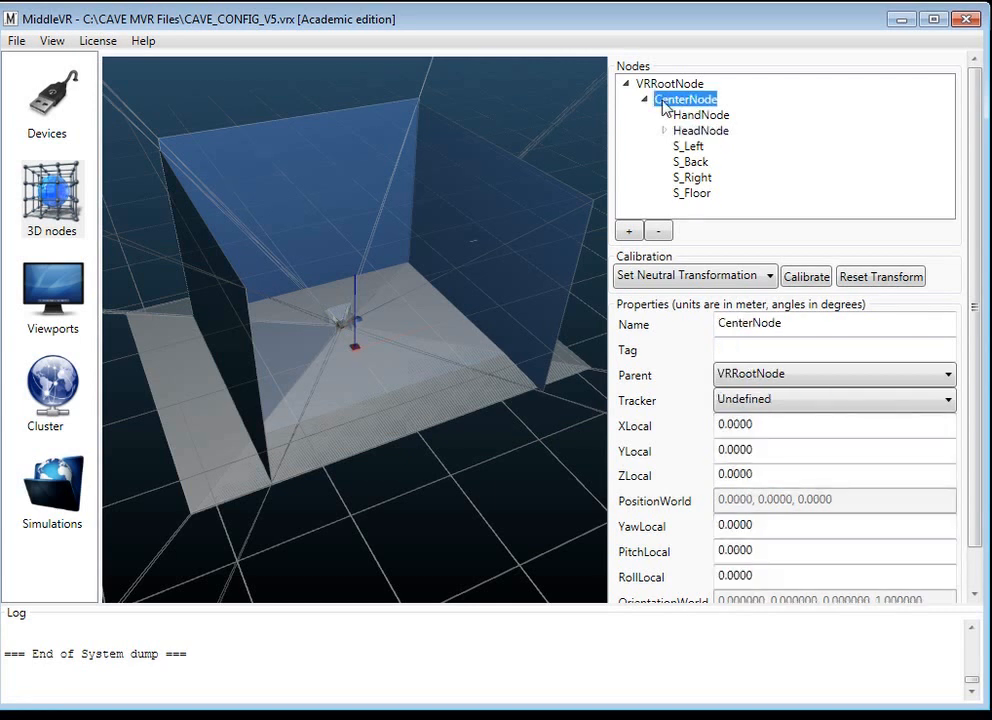
{"action": "left_click", "coordinate": [662, 85]}
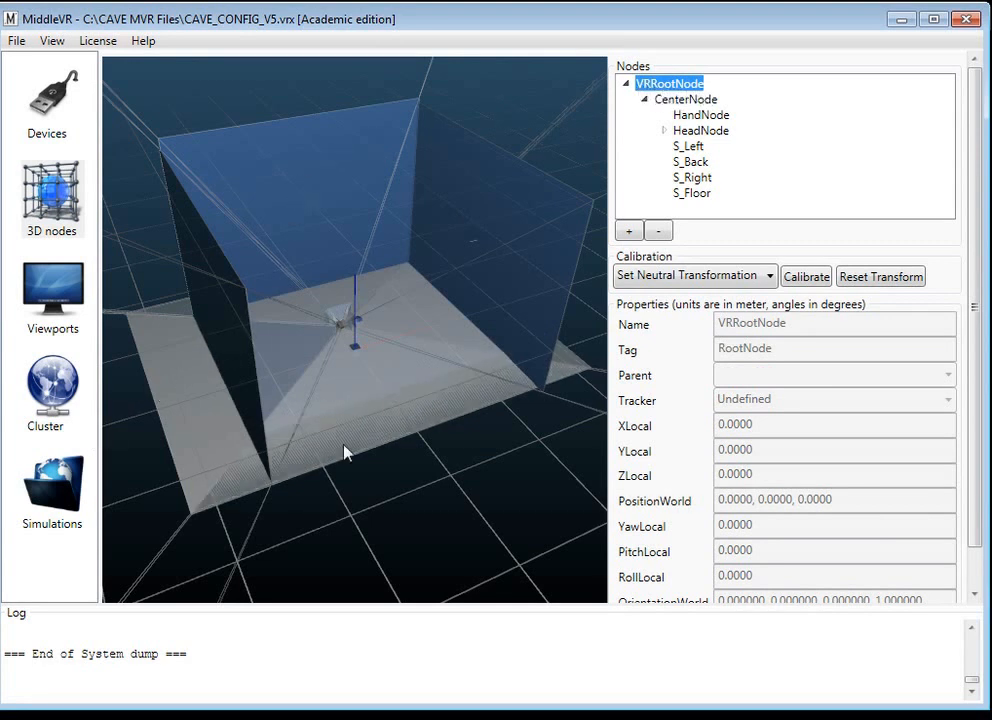
- Inspect the position, size and assigned camera of the viewports V_Back, V_Right, V_Floor and V_Left
{"action": "left_click", "coordinate": [48, 288]}
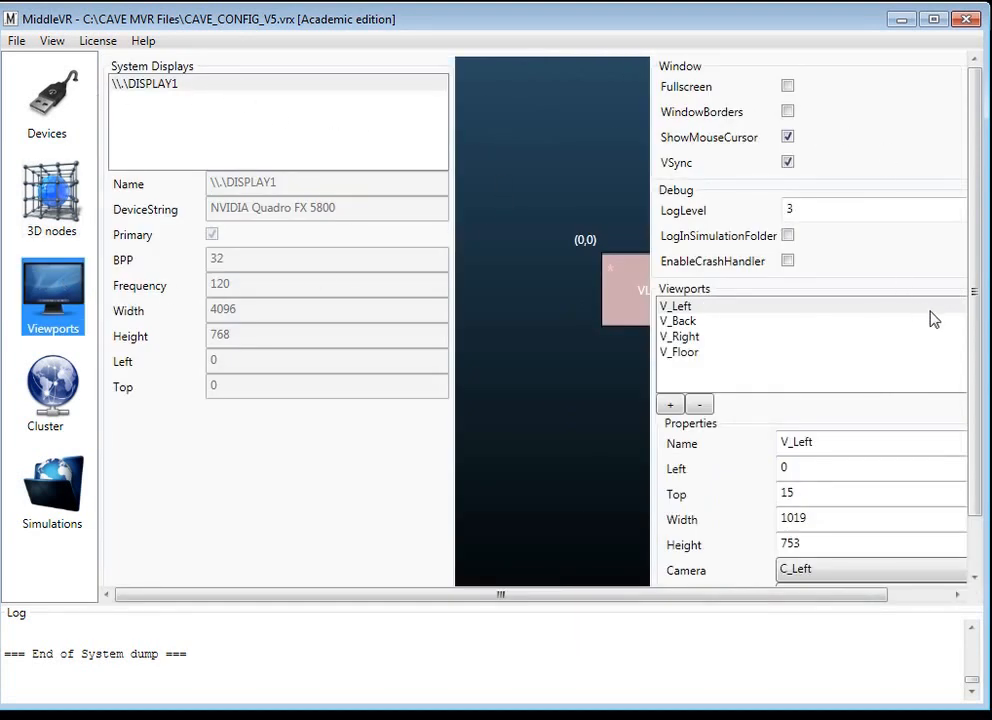
{"action": "left_click", "coordinate": [702, 322]}
{"action": "left_click", "coordinate": [630, 339]}
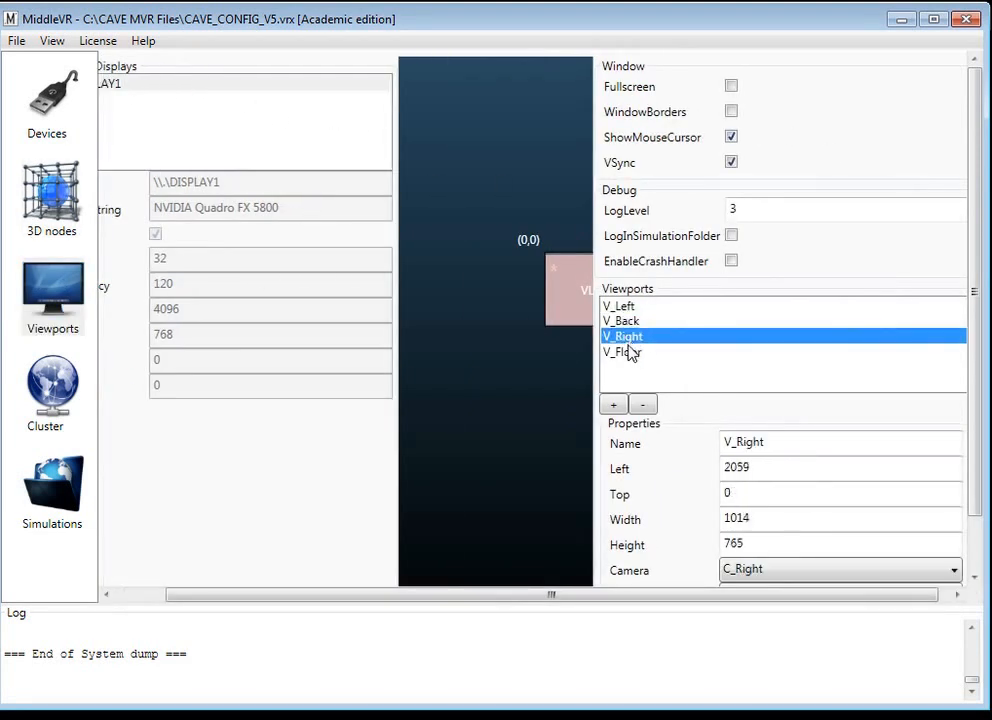
{"action": "left_click", "coordinate": [631, 353]}
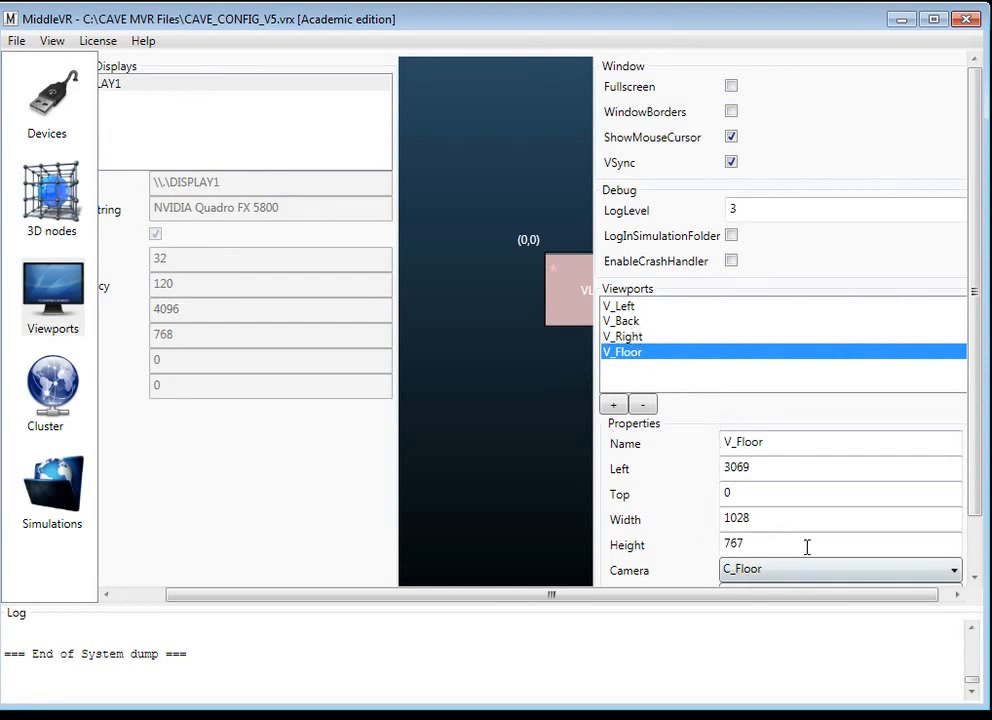
{"action": "left_click", "coordinate": [634, 338]}
{"action": "left_click", "coordinate": [635, 320]}
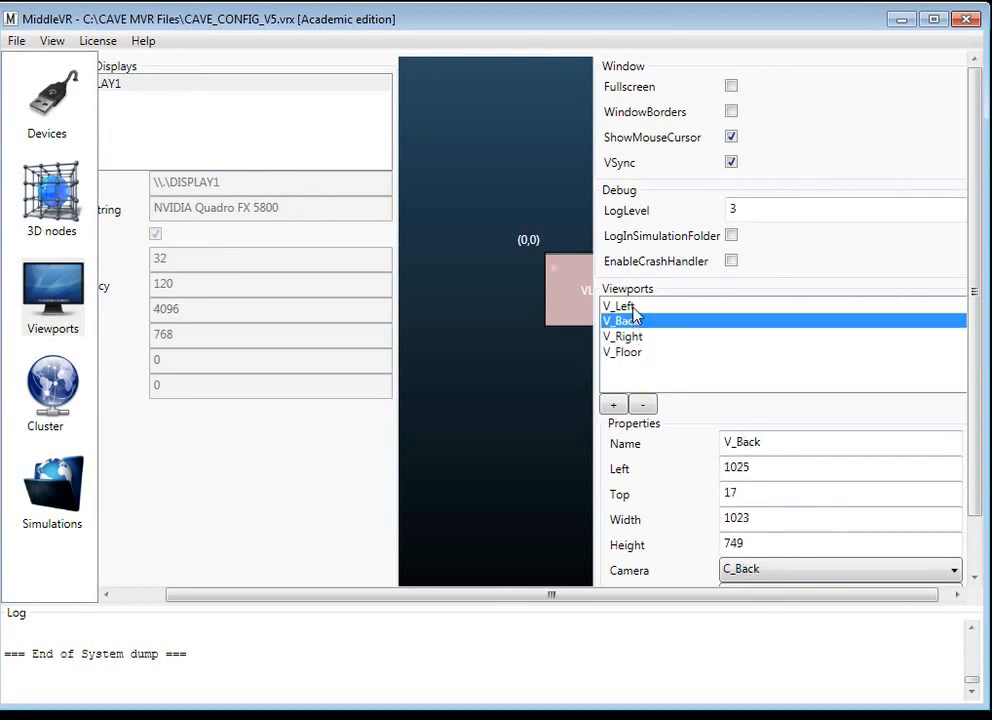
{"action": "left_click", "coordinate": [634, 308]}
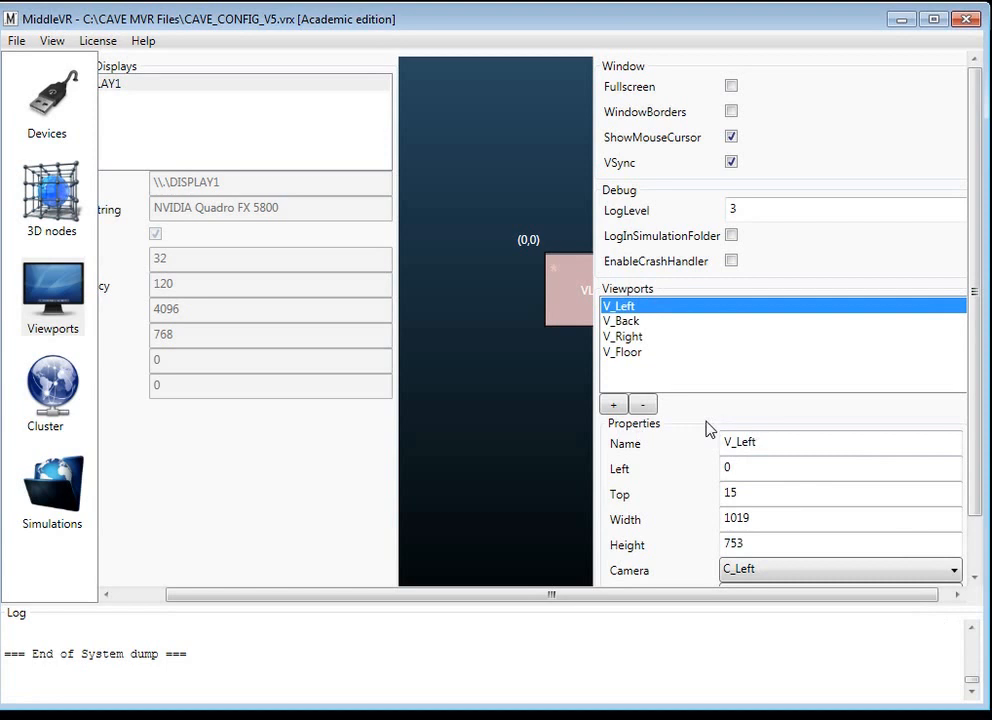
- Look through the available simulations and select Energy Center.exe with the CAVE_CONFIG_V5.vrx configuration
{"action": "left_click", "coordinate": [68, 490]}
{"action": "left_click", "coordinate": [224, 166]}
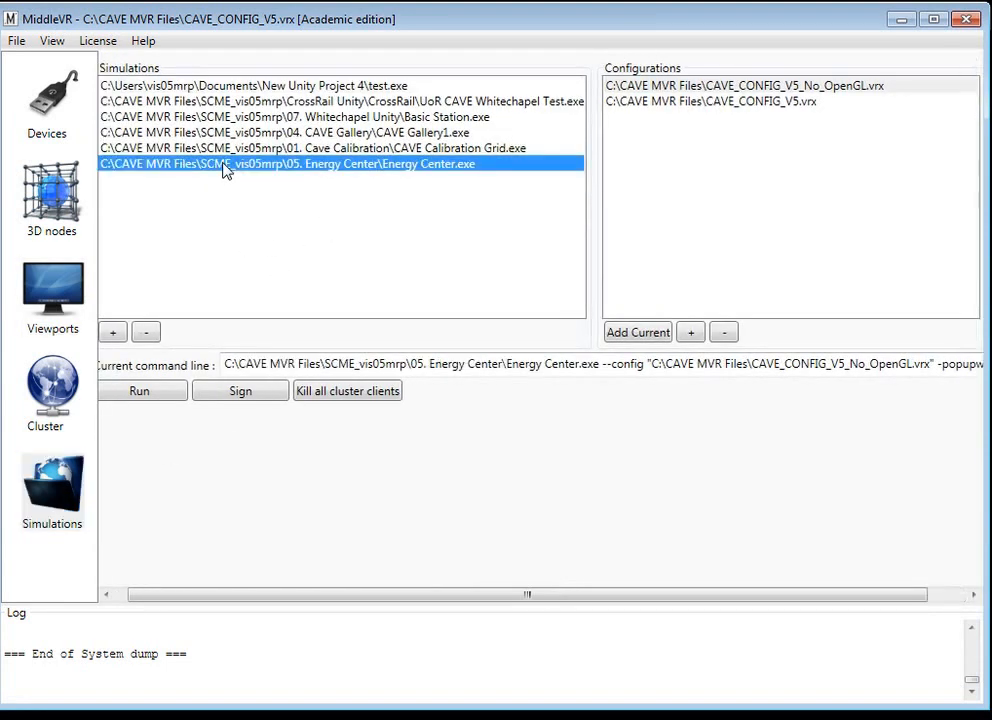
{"action": "left_click", "coordinate": [350, 90]}
{"action": "left_click", "coordinate": [349, 103]}
{"action": "left_click", "coordinate": [347, 119]}
{"action": "left_click", "coordinate": [345, 134]}
{"action": "left_click", "coordinate": [342, 148]}
{"action": "left_click", "coordinate": [342, 162]}
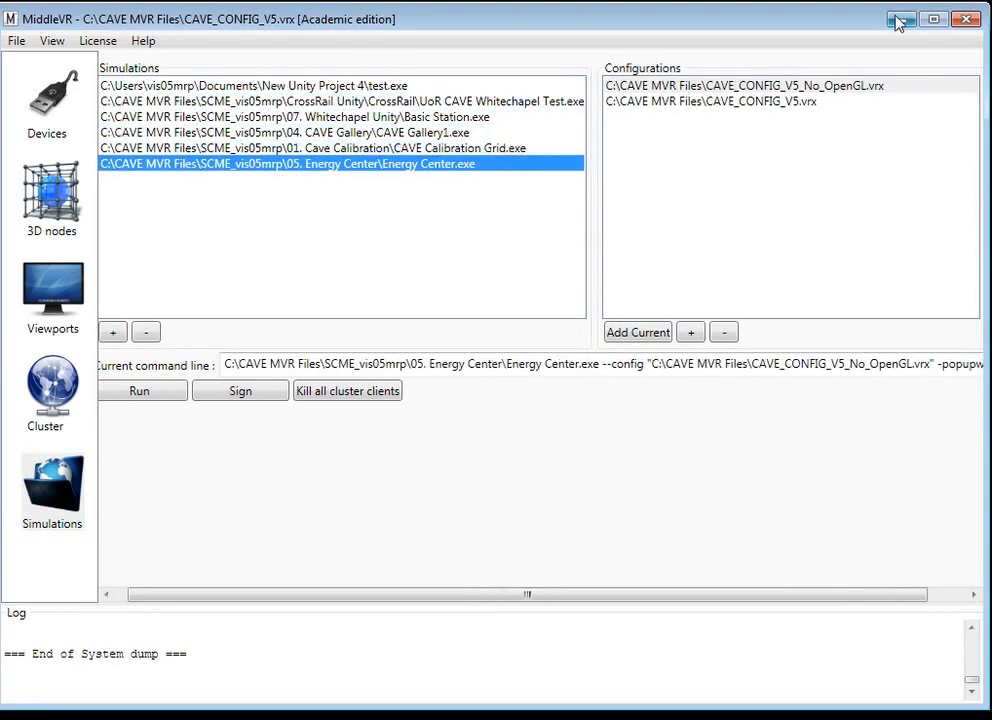
{"action": "left_click", "coordinate": [652, 89]}
{"action": "left_click", "coordinate": [653, 106]}
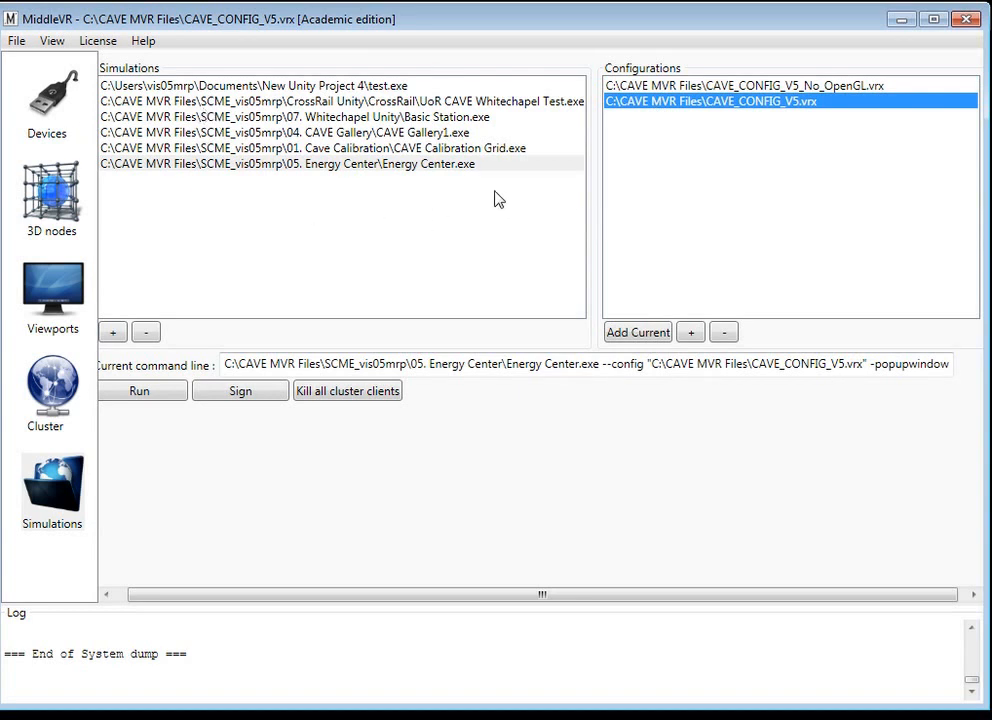
- Return to the 3D nodes and compare the tracker assignments of CenterNode, HeadNode and HandNode
{"action": "left_click", "coordinate": [52, 193]}
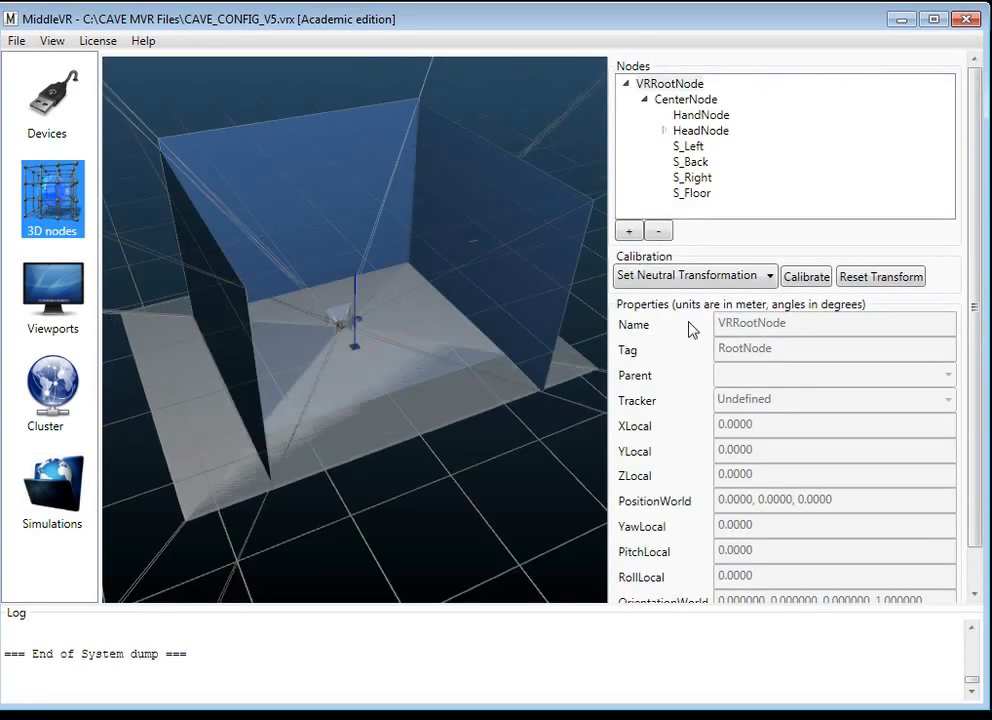
{"action": "left_click", "coordinate": [684, 89]}
{"action": "left_click", "coordinate": [689, 98]}
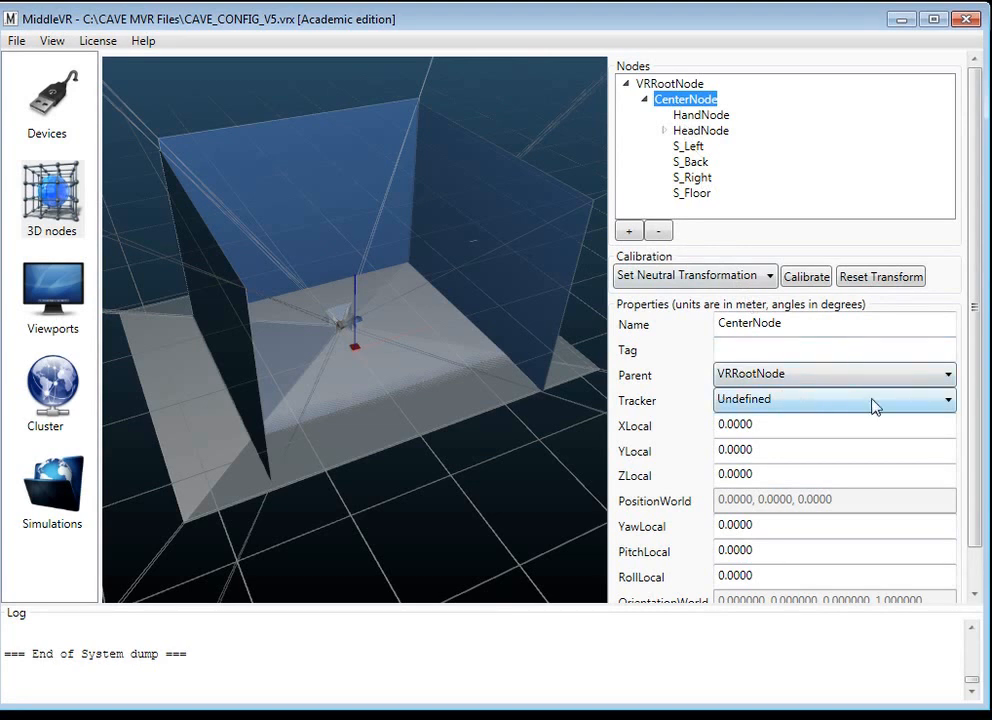
{"action": "left_click", "coordinate": [693, 130]}
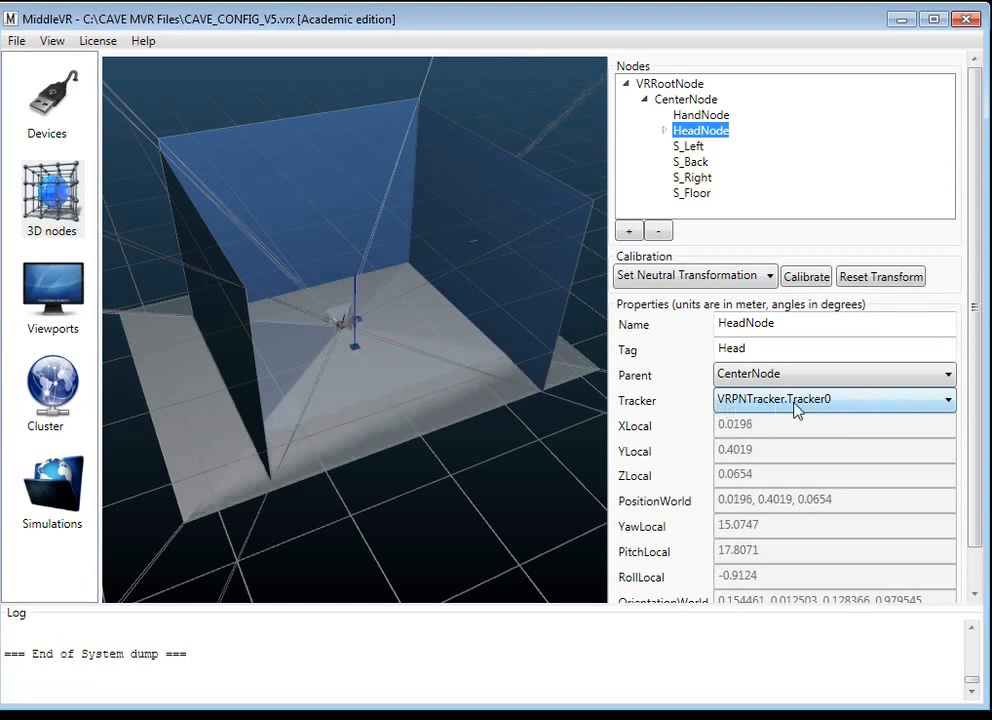
{"action": "left_click", "coordinate": [700, 115]}
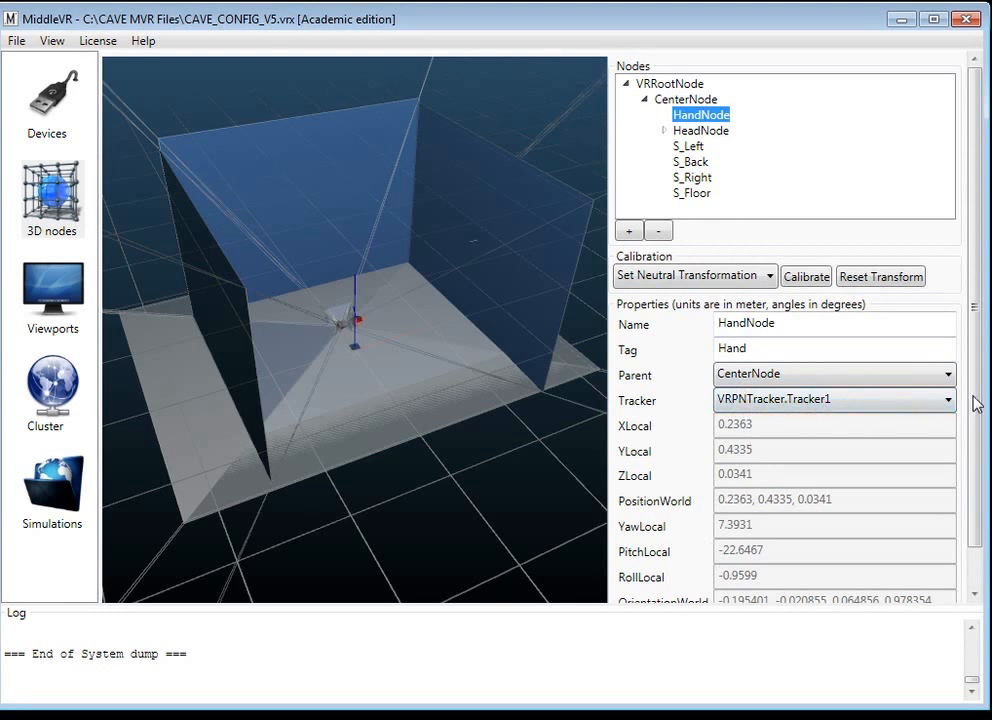
- Expand HandNode's advanced properties to inspect the UseTracker options, and collapse them again
{"action": "scroll", "coordinate": [974, 410], "scroll_direction": "down", "scroll_amount": 1}
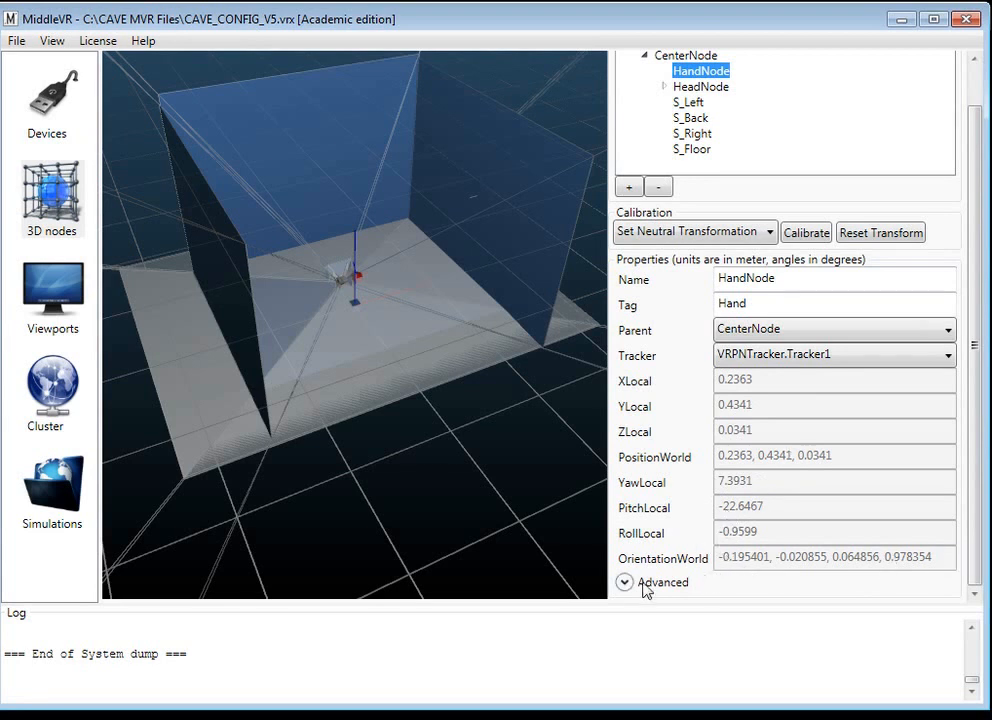
{"action": "left_click", "coordinate": [625, 582]}
{"action": "left_click", "coordinate": [974, 491]}
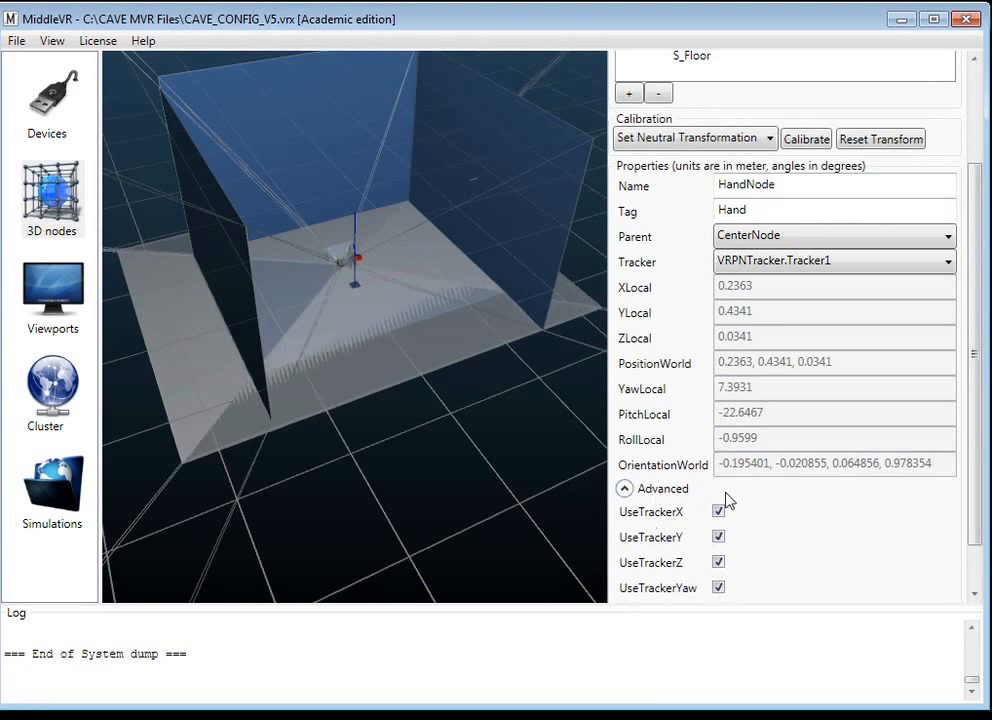
{"action": "left_click", "coordinate": [625, 488]}
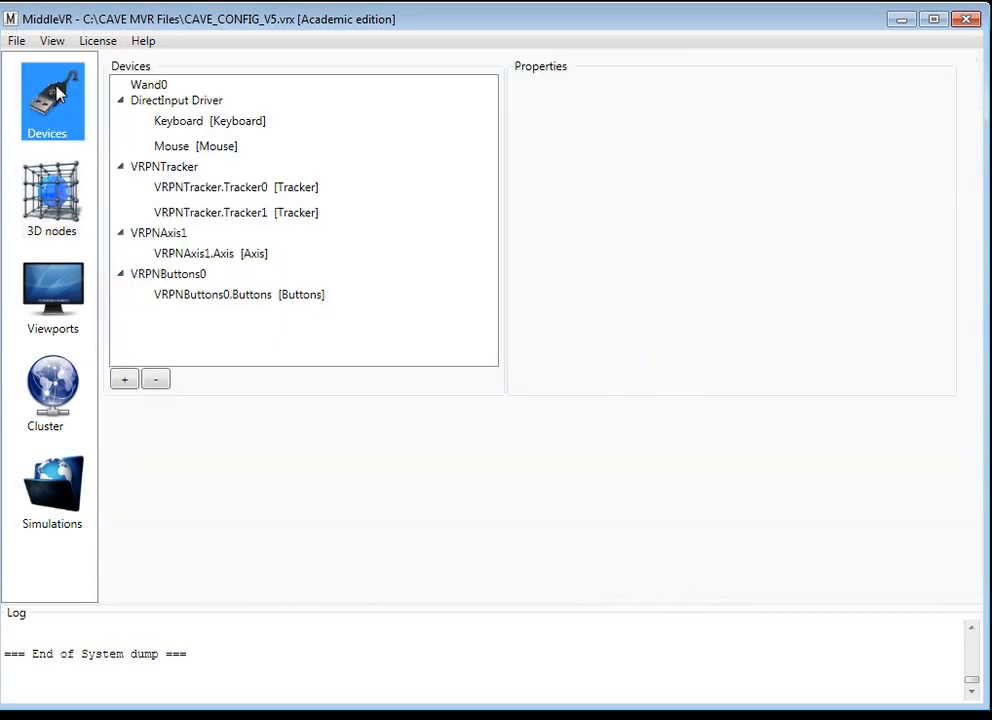
- Show the configured devices and inspect the properties of Wand0, DirectInput Driver and Keyboard
{"action": "left_click", "coordinate": [47, 74]}
{"action": "left_click", "coordinate": [150, 87]}
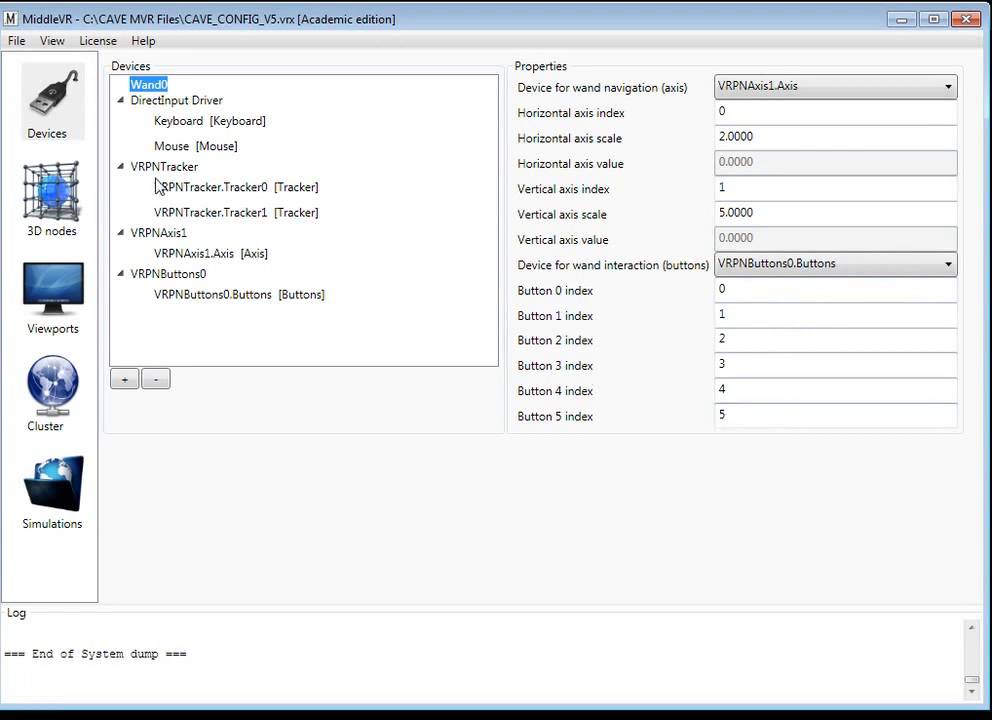
{"action": "left_click", "coordinate": [168, 101]}
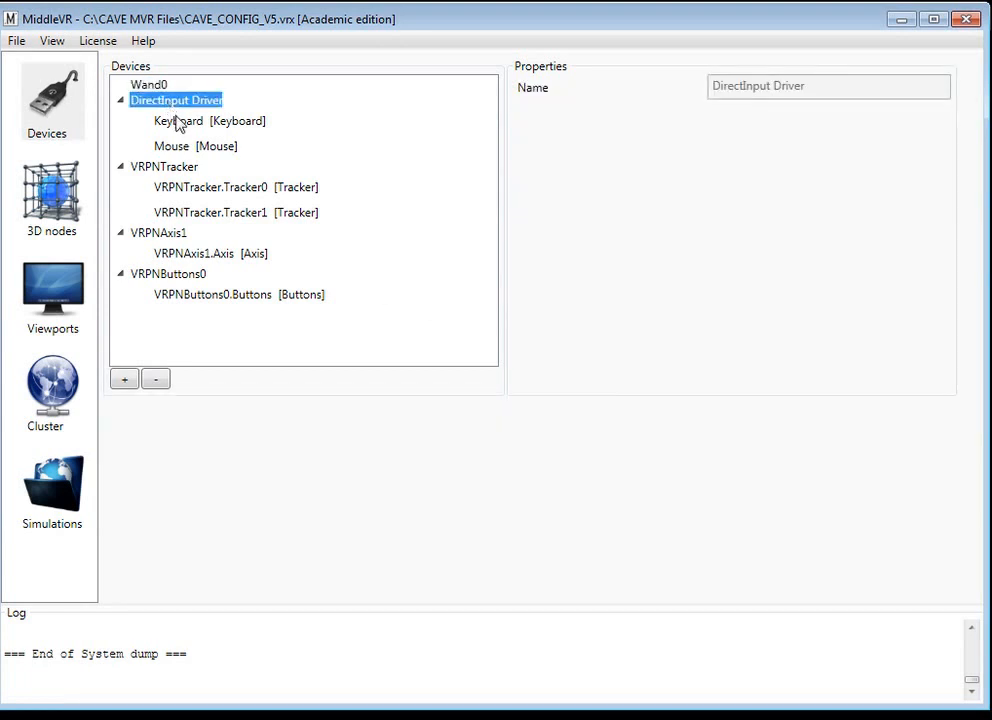
{"action": "left_click", "coordinate": [179, 122]}
- Inspect the Mouse device and test its button indicators with the physical mouse
{"action": "left_click", "coordinate": [193, 150]}
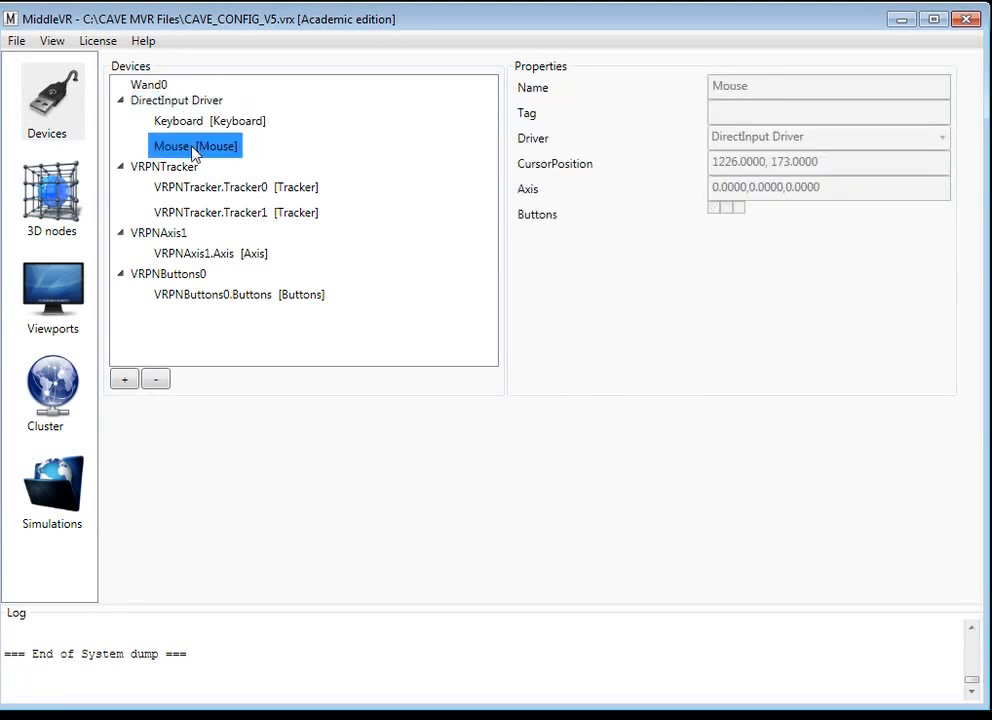
{"action": "left_click", "coordinate": [771, 293]}
{"action": "right_click", "coordinate": [769, 290]}
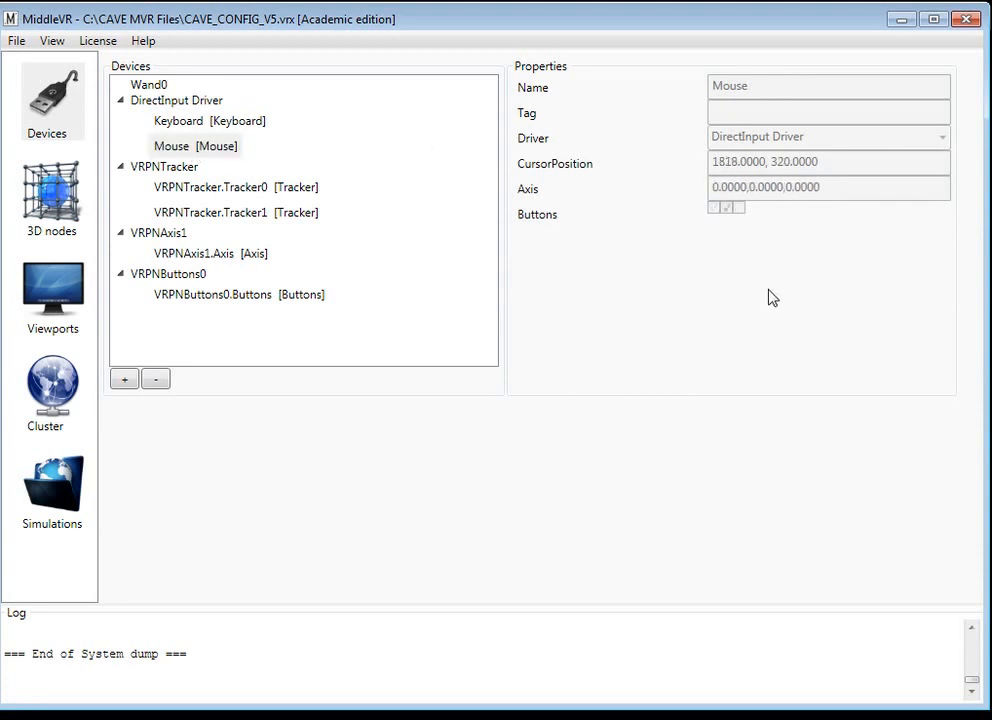
{"action": "right_click", "coordinate": [745, 230]}
- Inspect the VRPNTracker properties alongside the vrpn_server console output, and minimise the console
{"action": "left_click", "coordinate": [180, 168]}
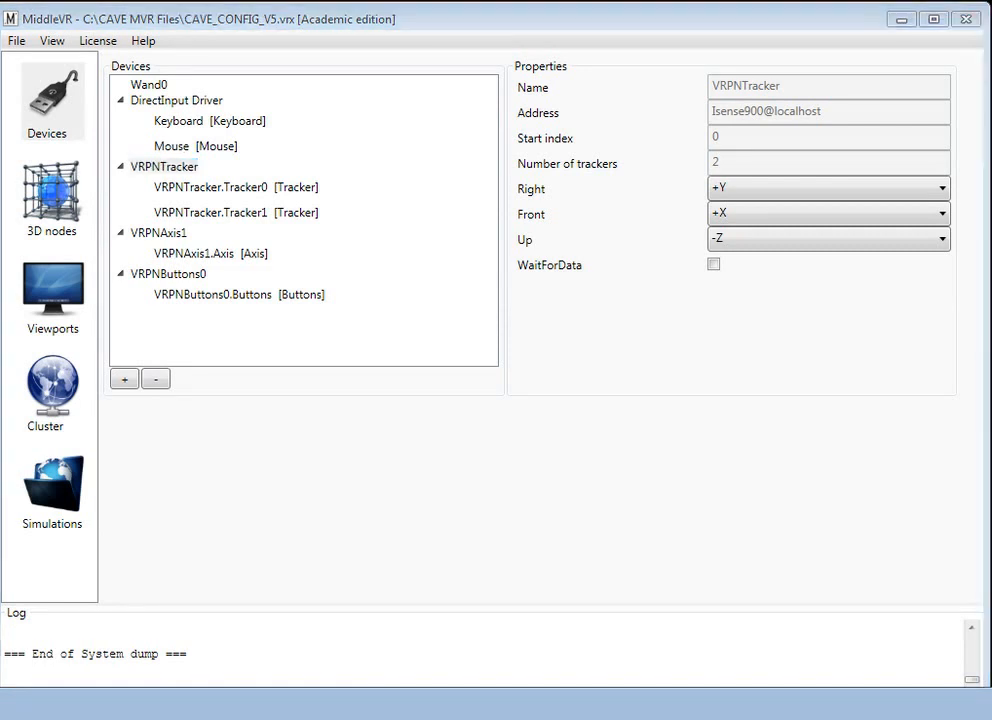
{"action": "left_click_drag", "start_coordinate": [165, 161], "coordinate": [494, 301]}
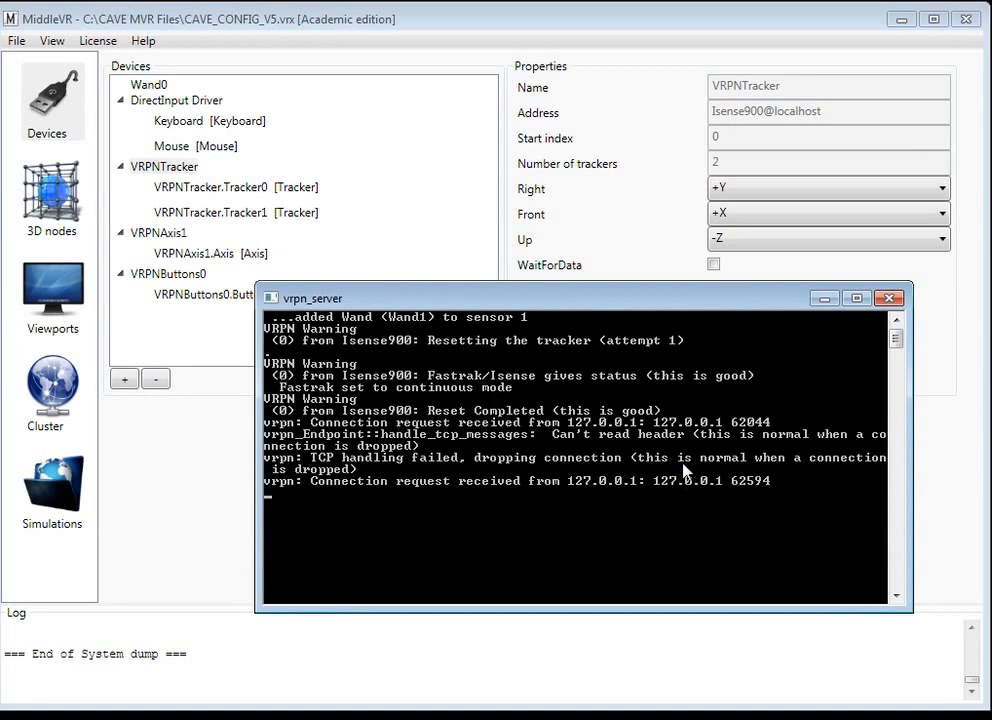
{"action": "left_click_drag", "start_coordinate": [620, 296], "coordinate": [628, 386]}
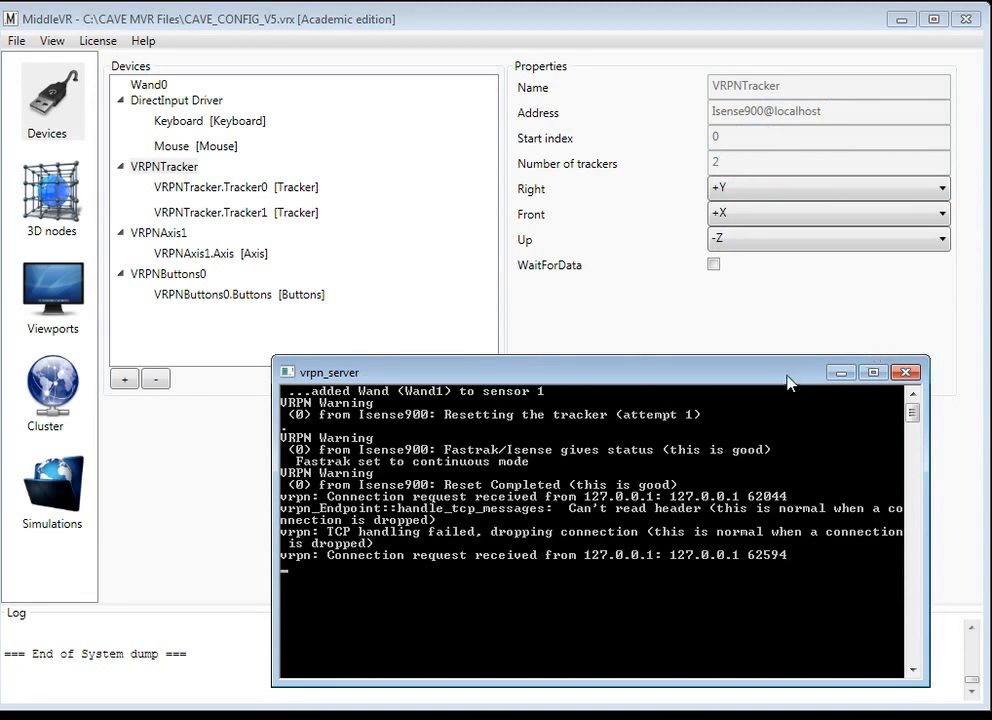
{"action": "left_click", "coordinate": [838, 374]}
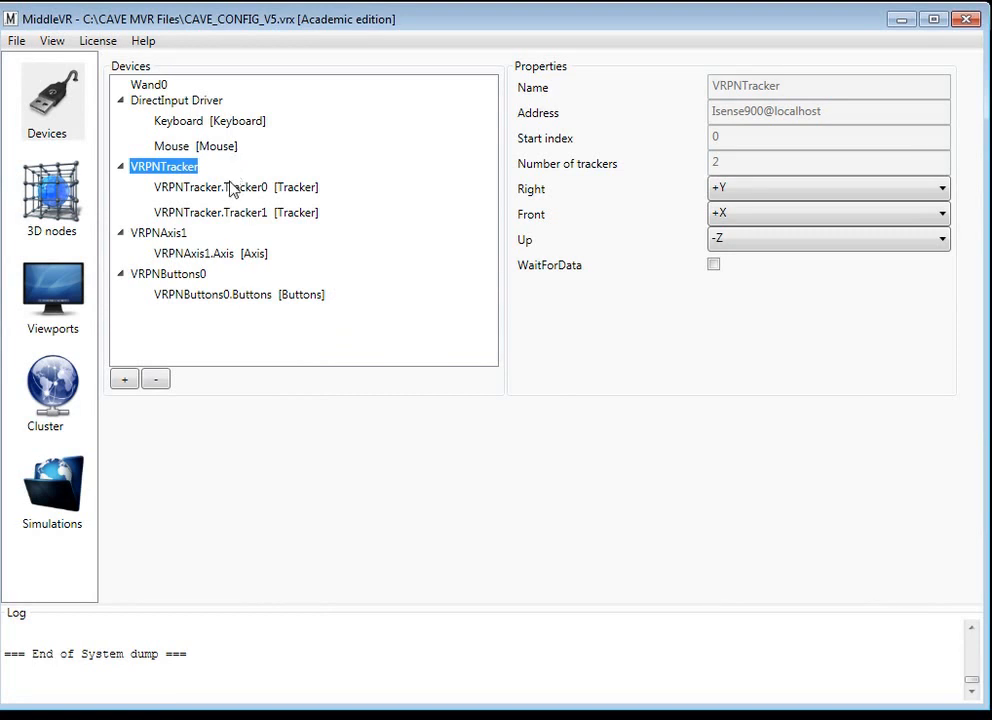
- Inspect the live data of VRPNTracker.Tracker0, VRPNTracker.Tracker1, VRPNAxis1.Axis and VRPNButtons0.Buttons
{"action": "left_click", "coordinate": [228, 193]}
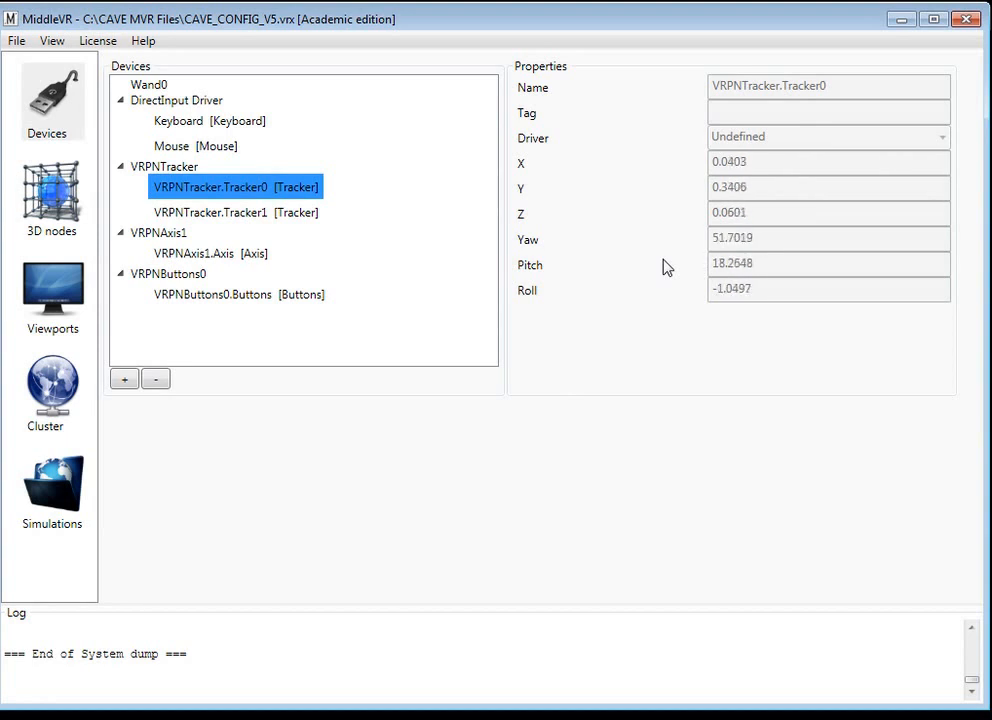
{"action": "left_click", "coordinate": [228, 215]}
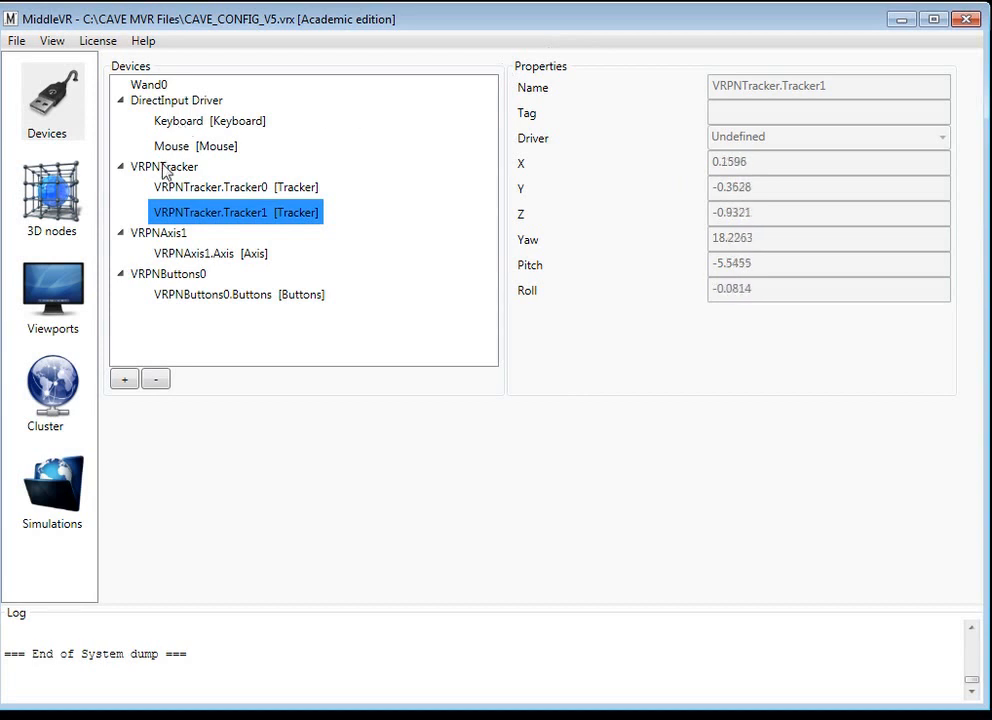
{"action": "left_click", "coordinate": [189, 256]}
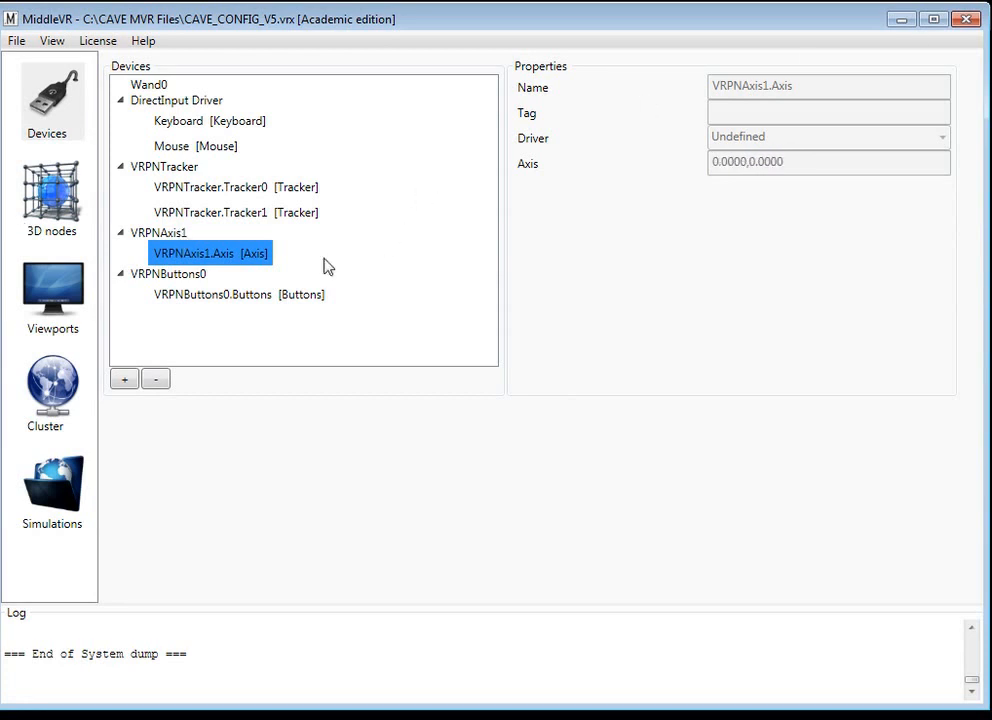
{"action": "left_click", "coordinate": [300, 295]}
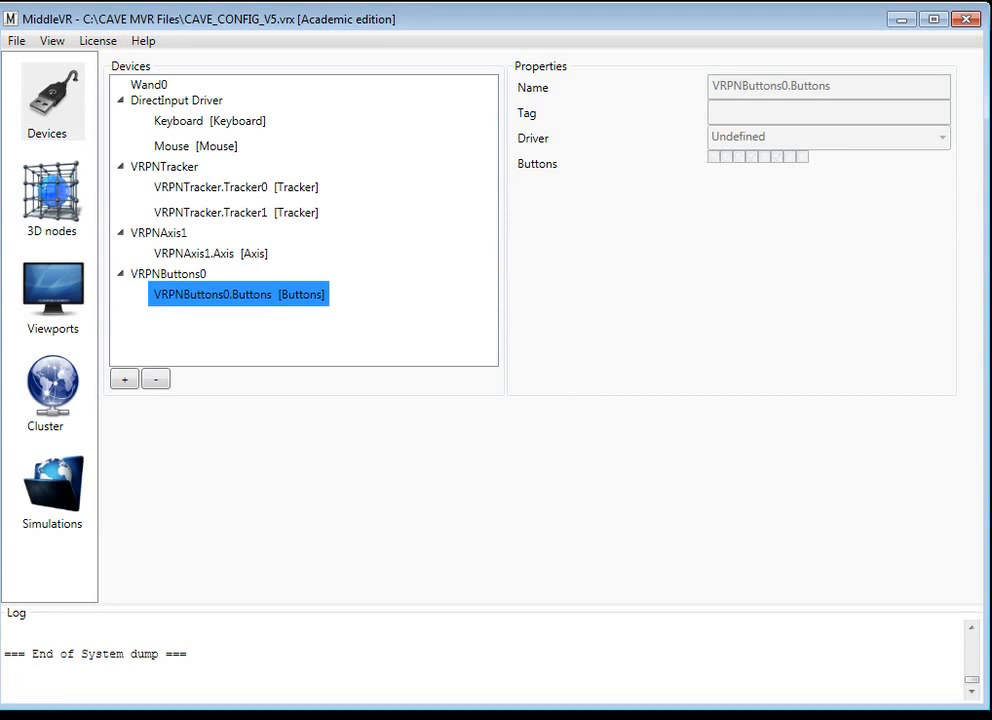
- Return to the 3D nodes to examine the tracked HandNode in the CAVE view
{"action": "left_click", "coordinate": [62, 201]}
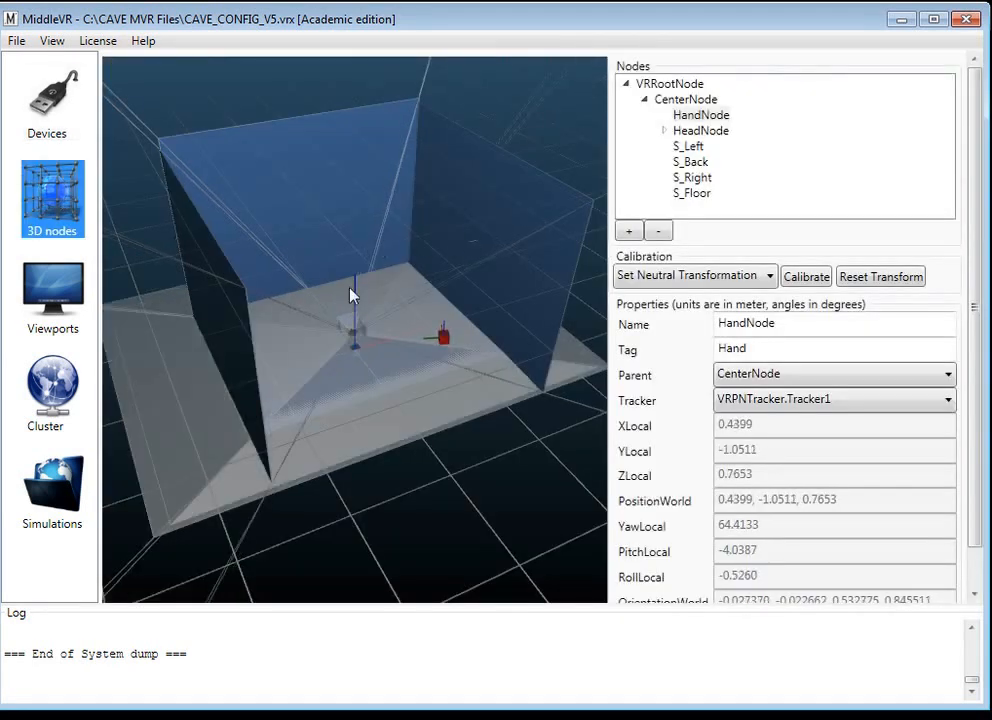